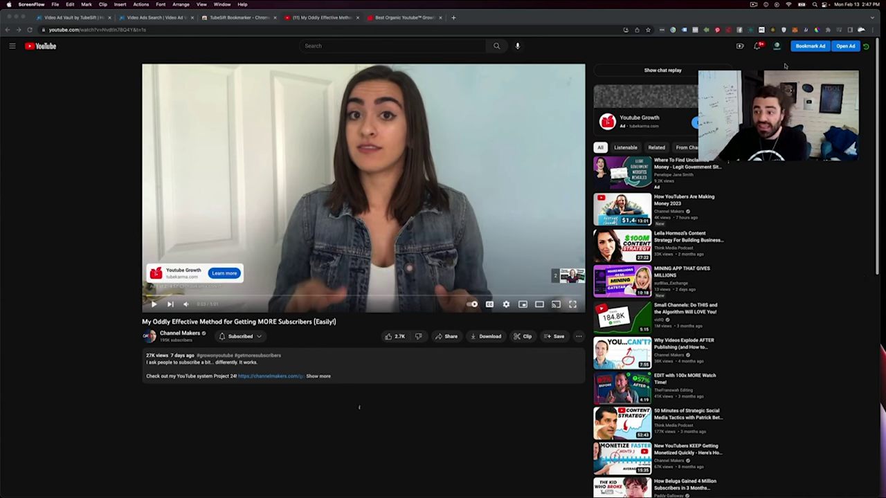
Review the saved ads and the Ad History list in TubeSift Bookmarker, then close it.
click(812, 48)
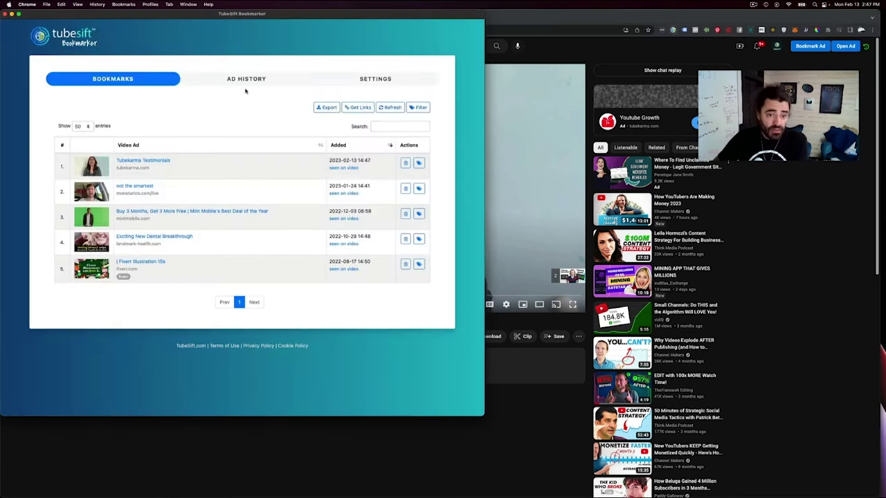
click(245, 90)
scroll(216, 263, down, 4)
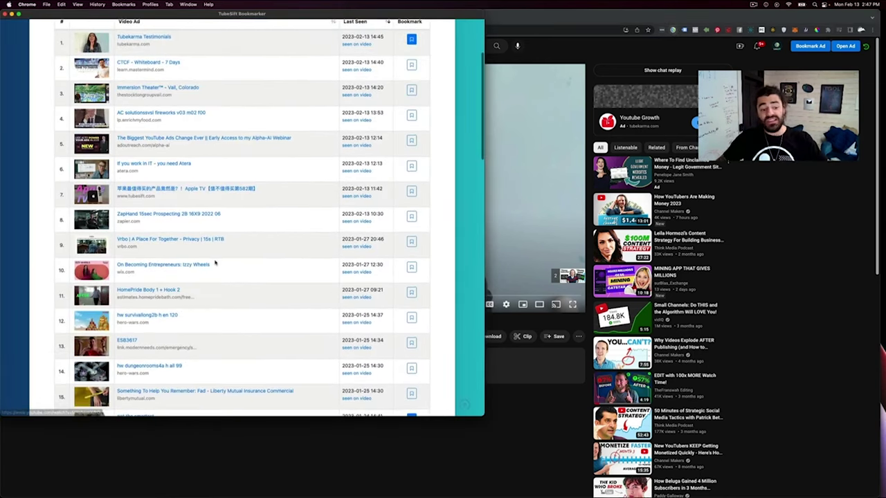
scroll(215, 263, down, 6)
scroll(427, 103, up, 12)
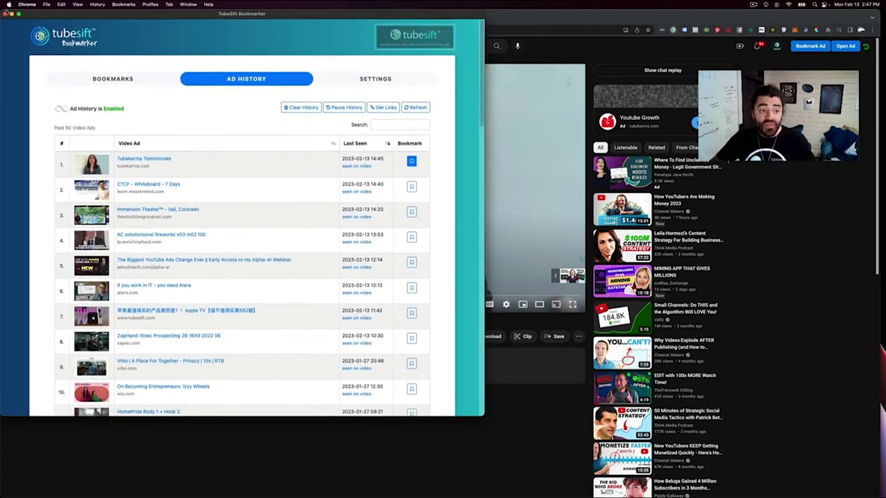
click(5, 13)
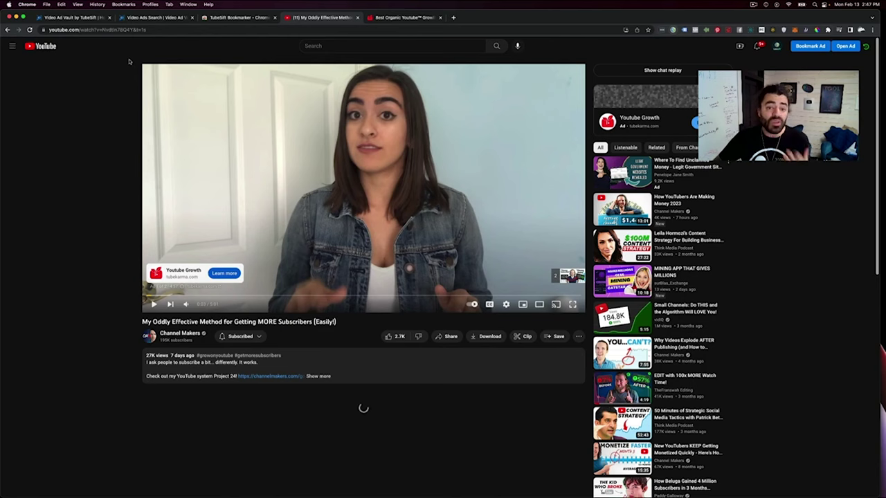
Switch to Video Ad Vault and bring up the Video Ads Search page.
click(79, 19)
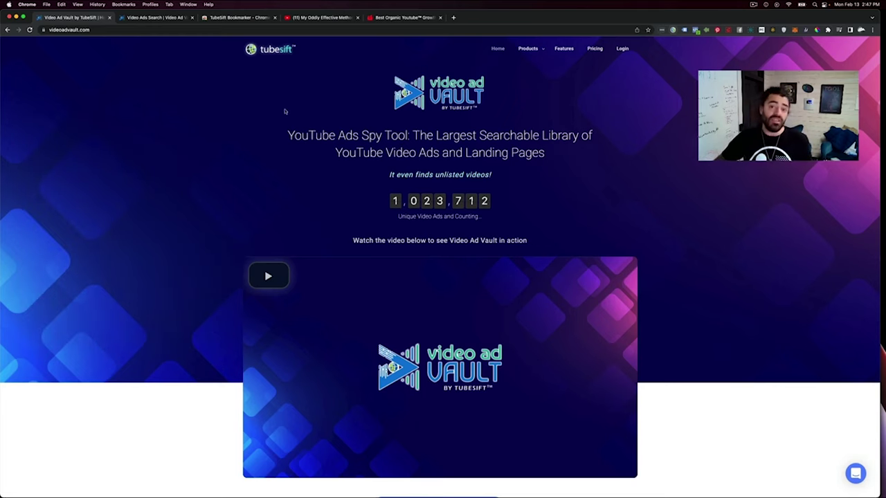
click(159, 19)
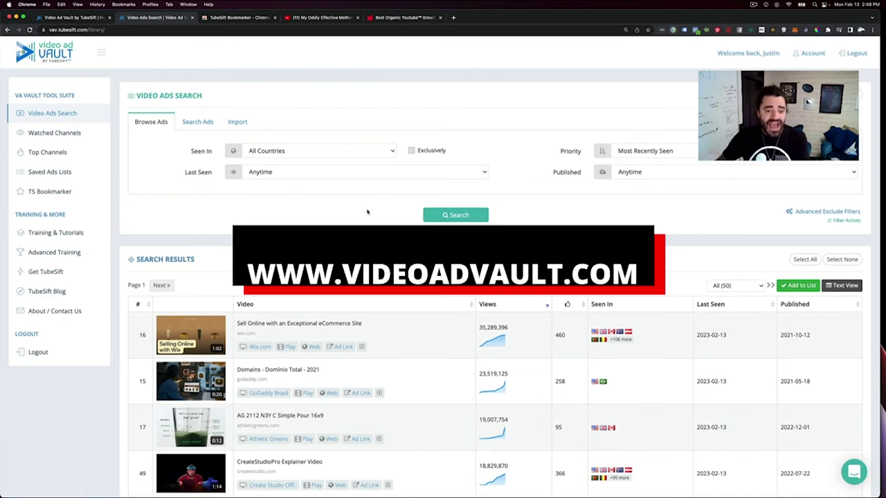
Rerun the ad search and sort by # ascending, starting with the Fiverr Yambo SEO VO 18s ad.
click(470, 216)
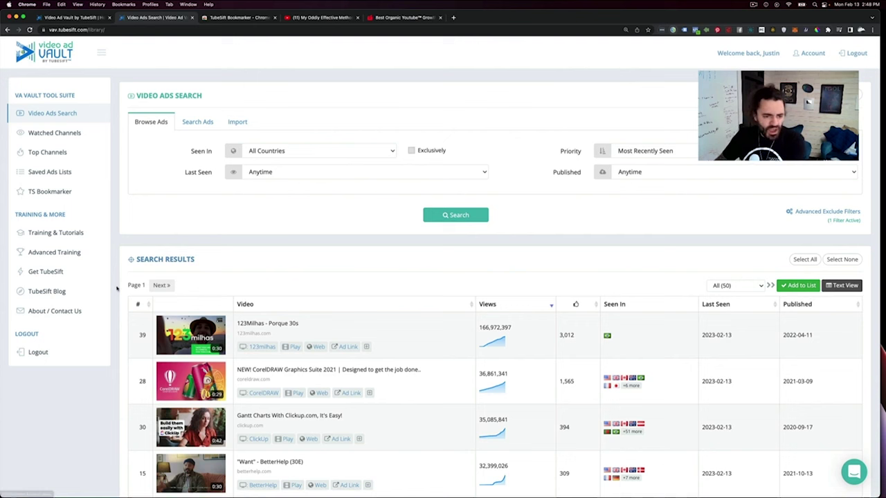
click(140, 303)
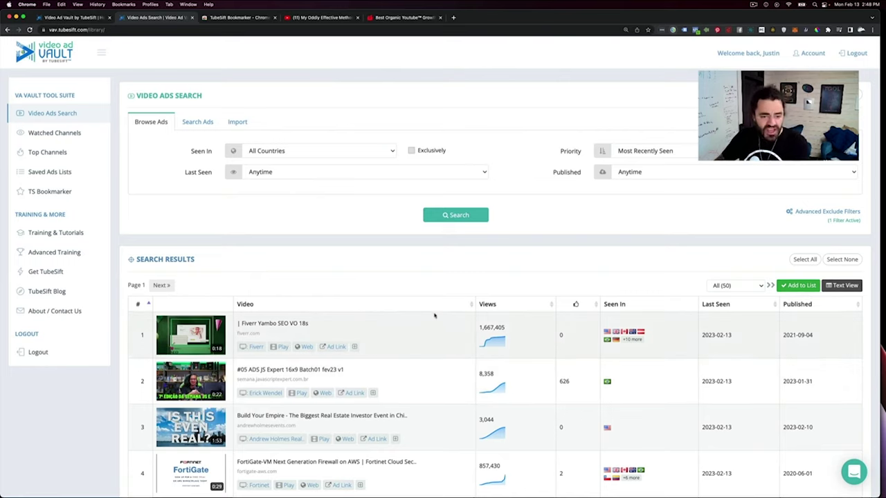
scroll(435, 316, down, 2)
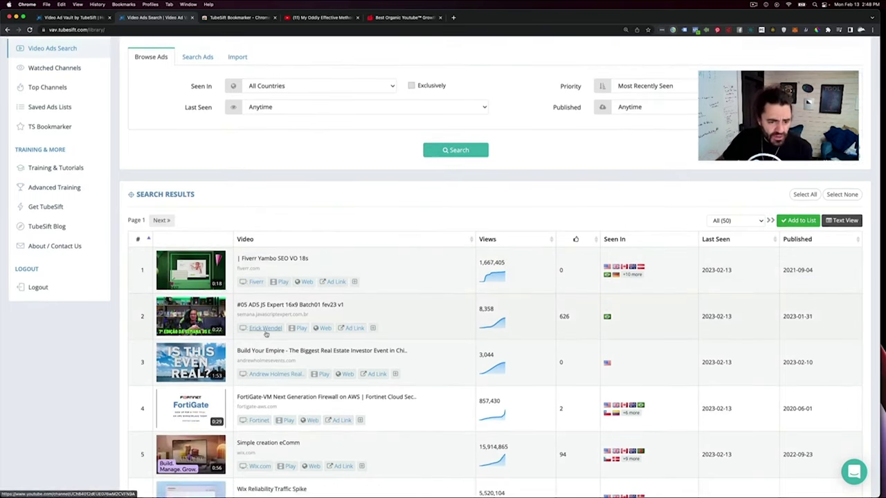
scroll(265, 334, down, 2)
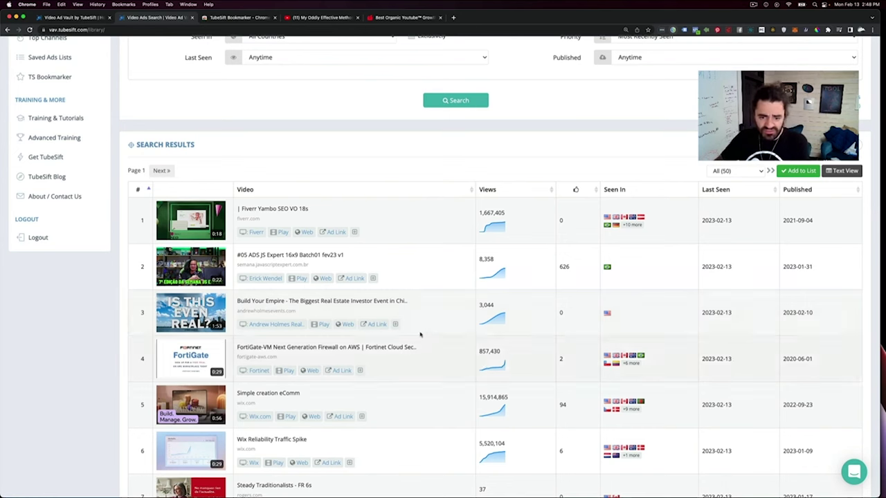
click(395, 325)
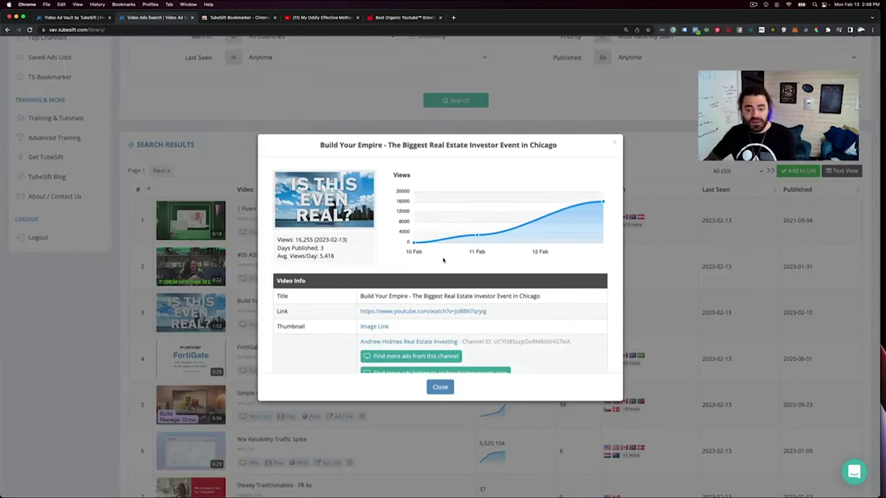
scroll(443, 259, down, 5)
scroll(443, 260, down, 2)
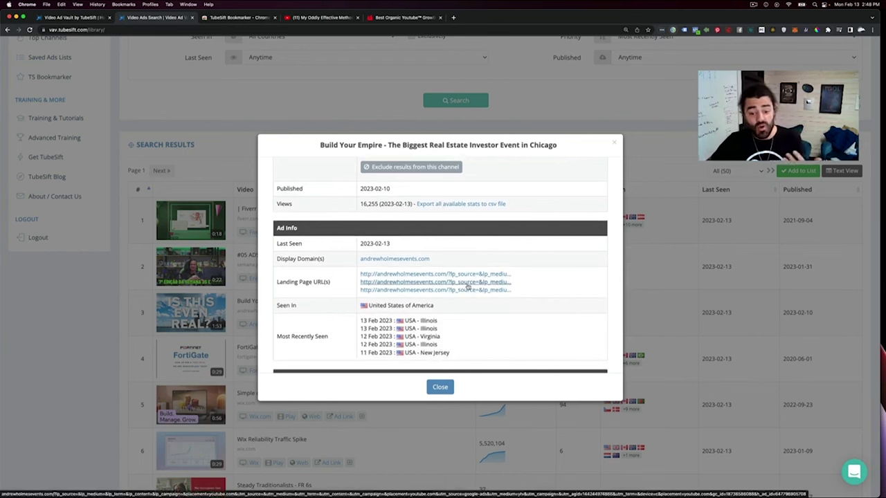
scroll(443, 283, down, 3)
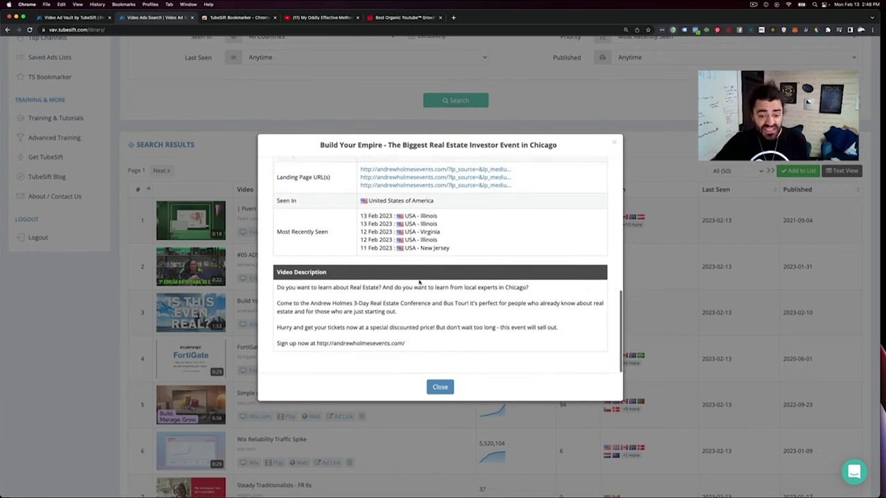
scroll(419, 282, up, 10)
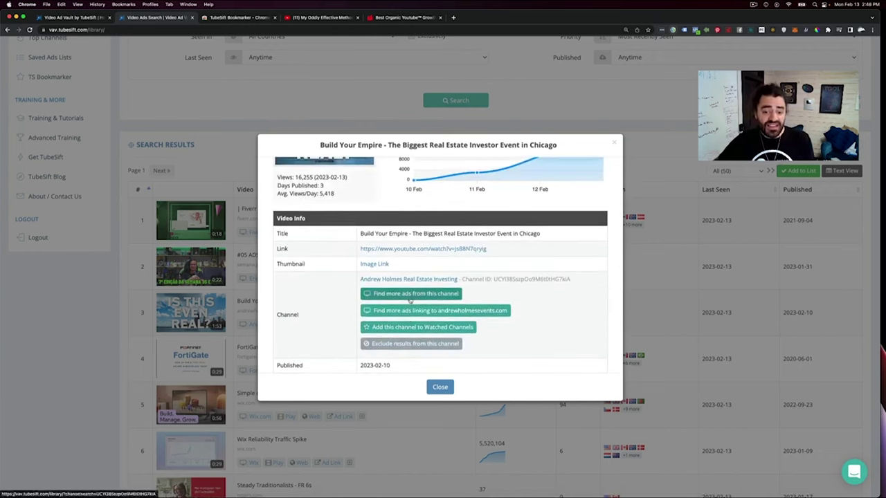
scroll(413, 294, down, 1)
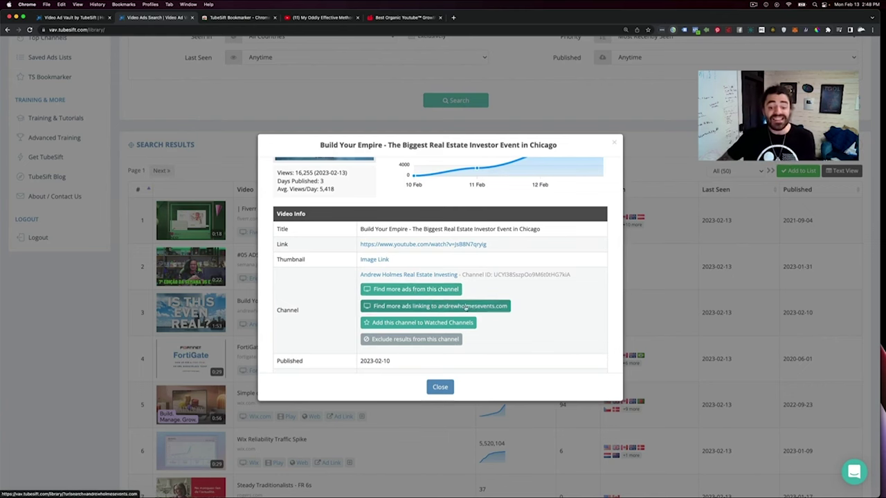
click(445, 389)
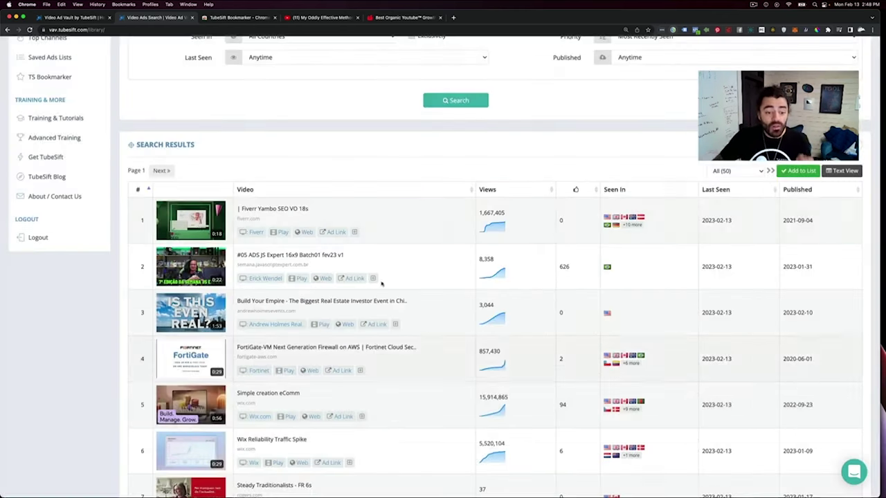
Switch to Search Ads and enter webinarjam.com as the search term from autofill.
scroll(234, 166, up, 4)
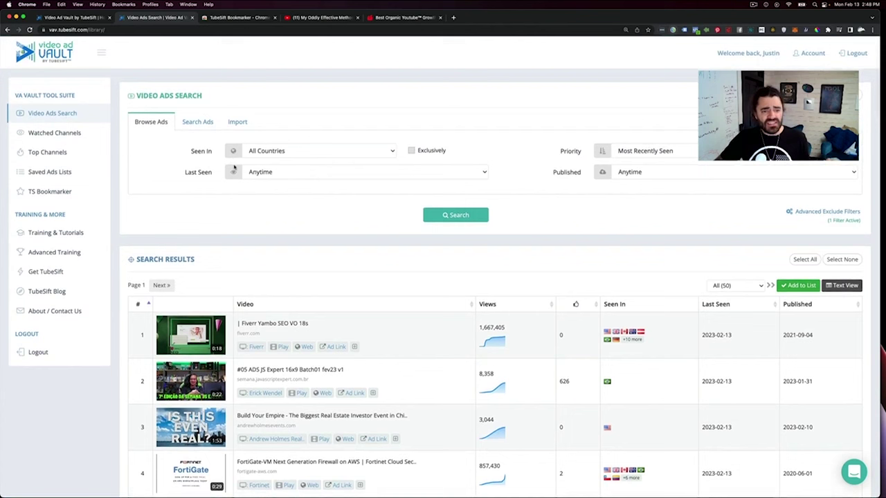
click(210, 122)
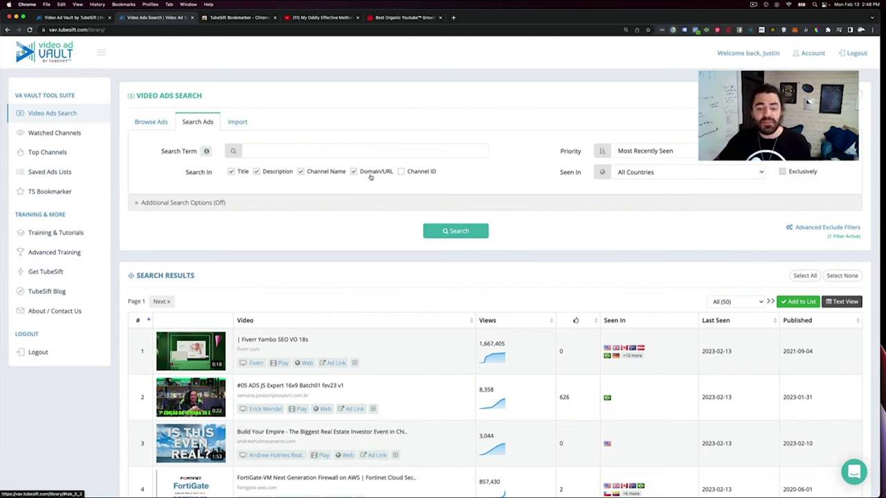
click(219, 202)
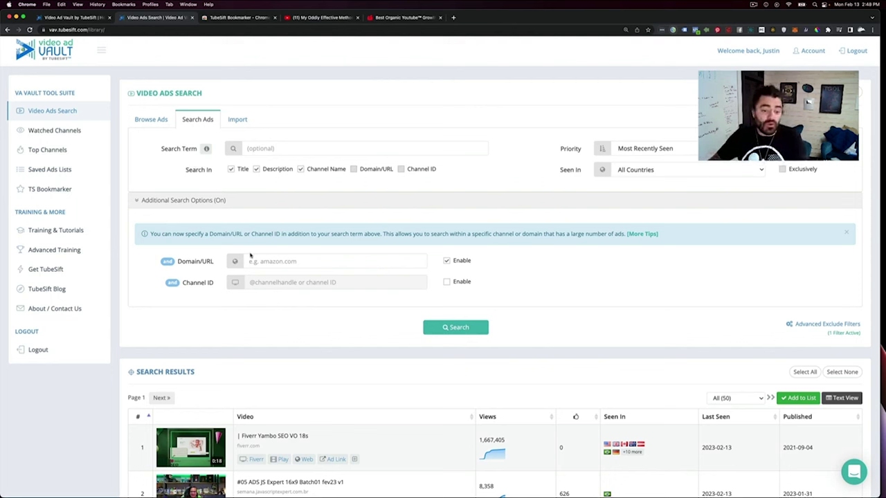
click(188, 200)
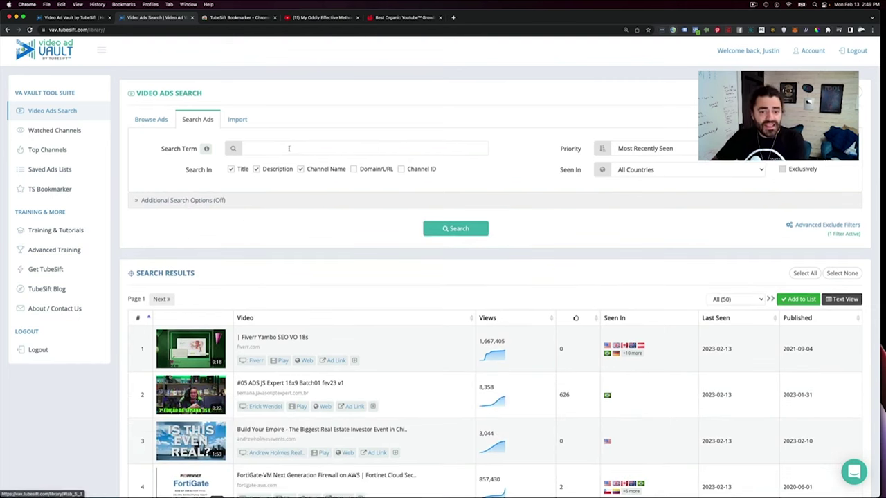
click(315, 144)
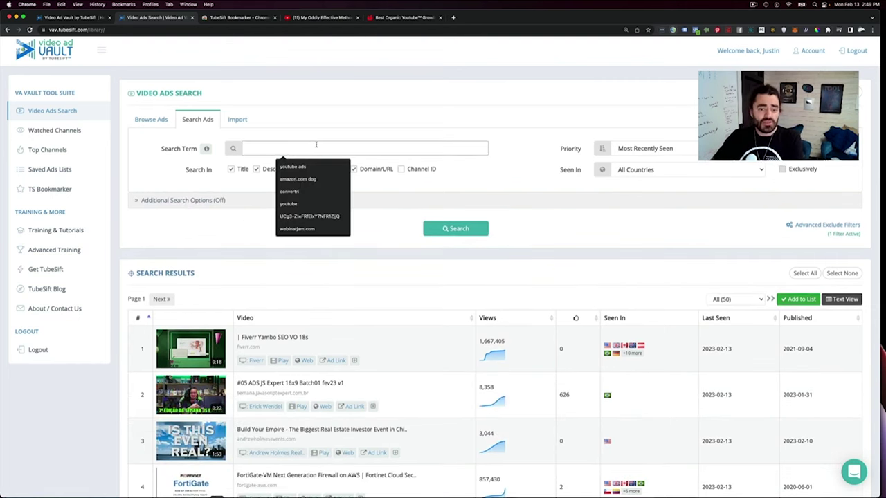
text(webinar)
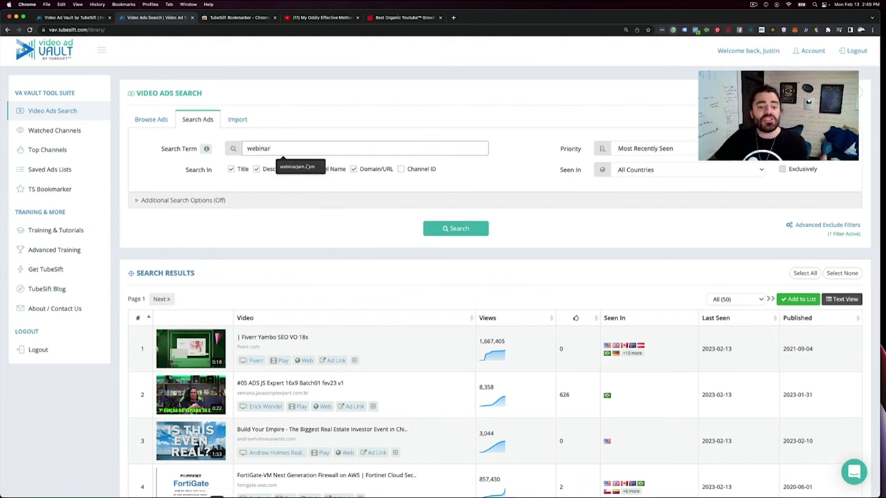
click(304, 167)
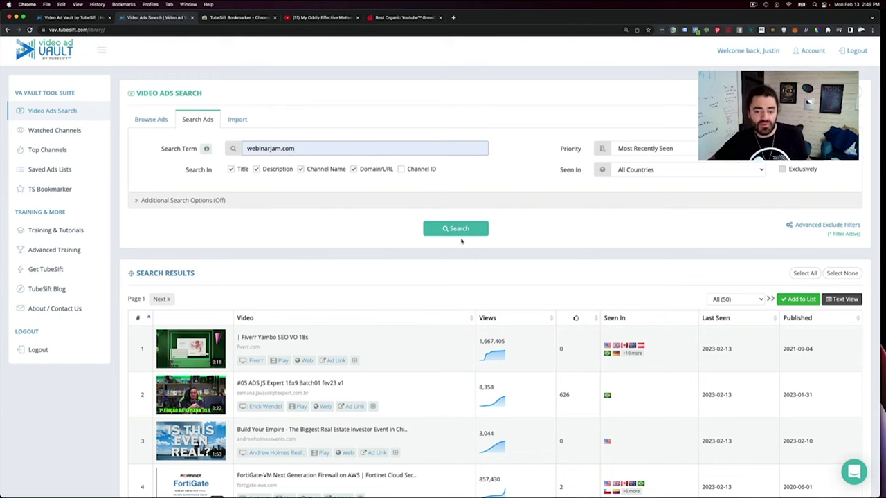
Run the webinarjam.com ad search, then rerun it limited to the United States.
click(463, 230)
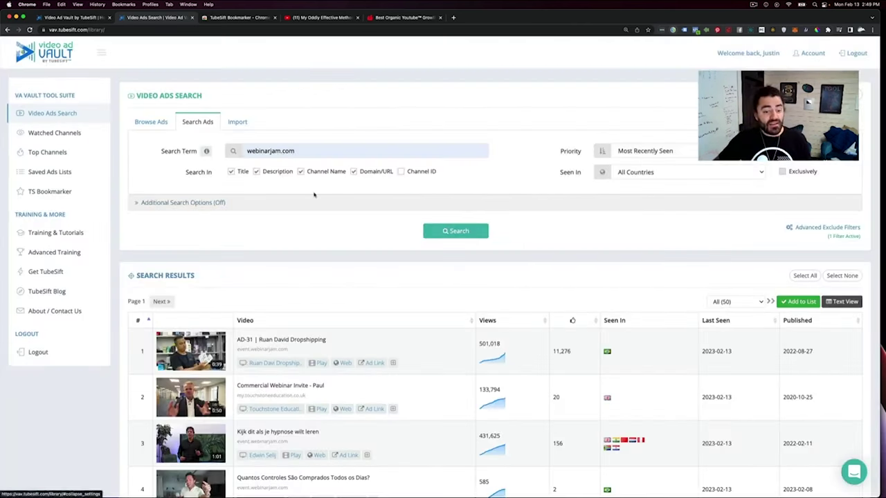
scroll(314, 196, down, 3)
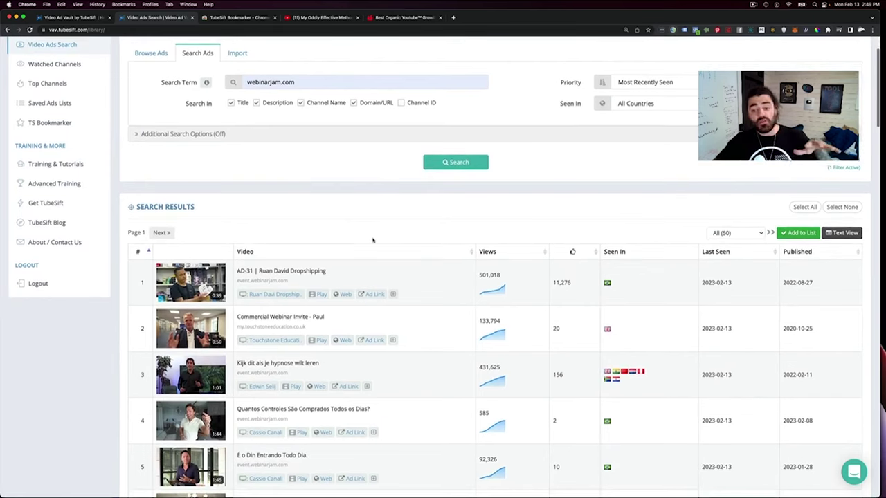
scroll(373, 228, down, 1)
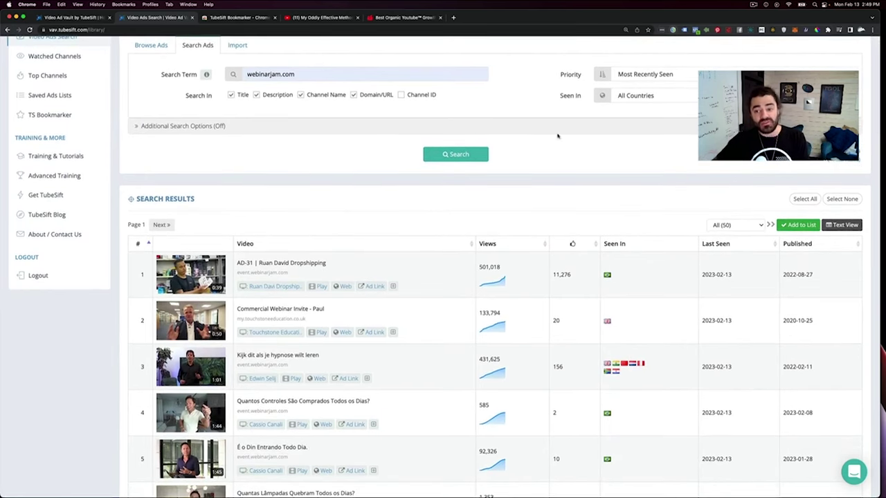
click(681, 99)
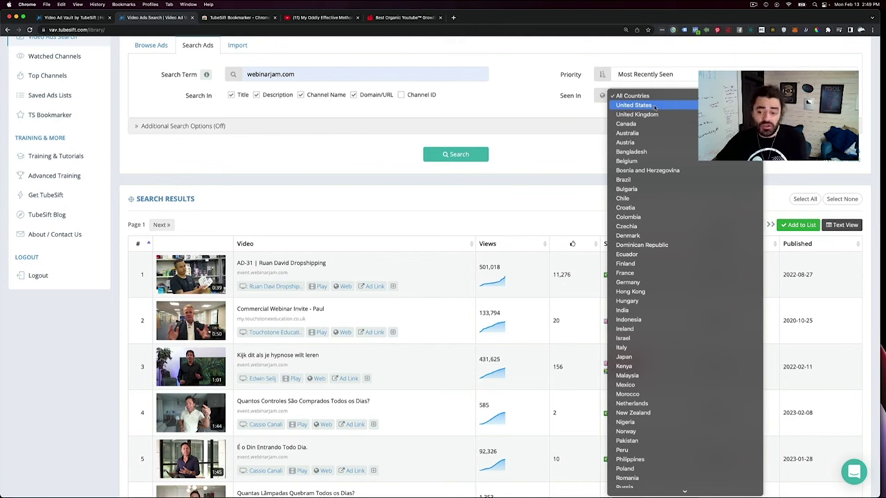
click(654, 105)
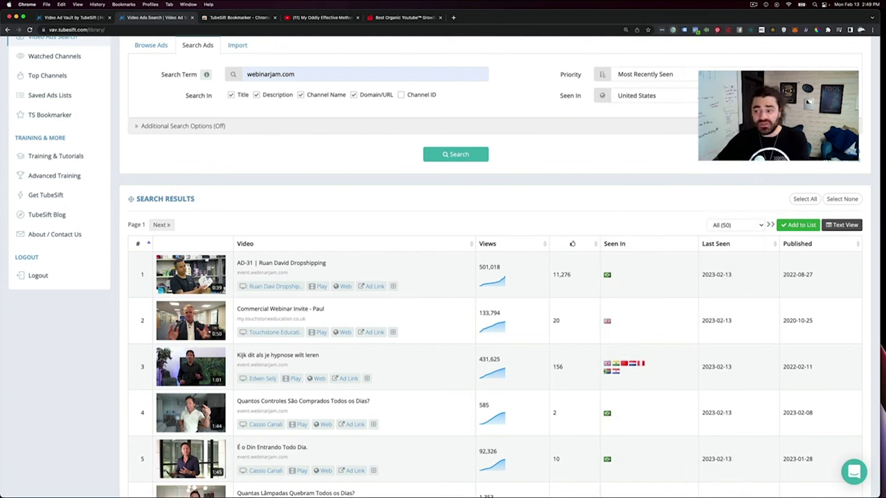
click(469, 155)
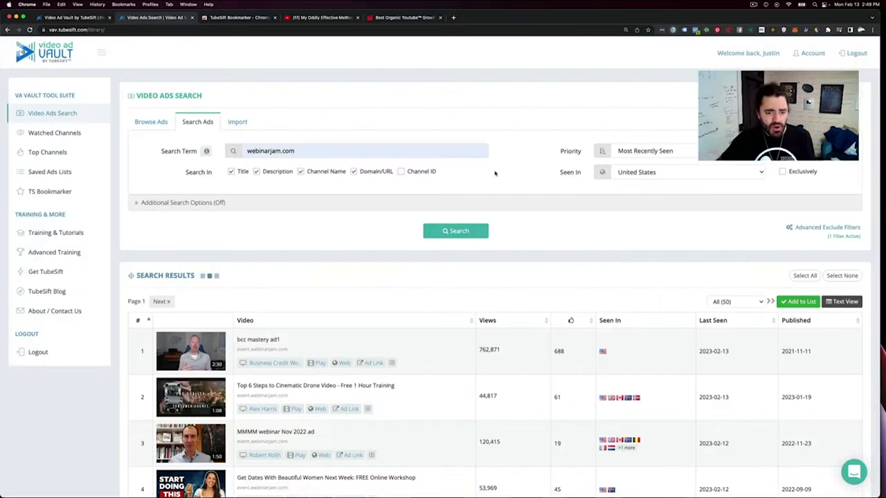
Sort the webinarjam.com results by views, highest first, led by Bob Diamond Tax Sales 4.
scroll(494, 173, down, 3)
scroll(463, 213, down, 3)
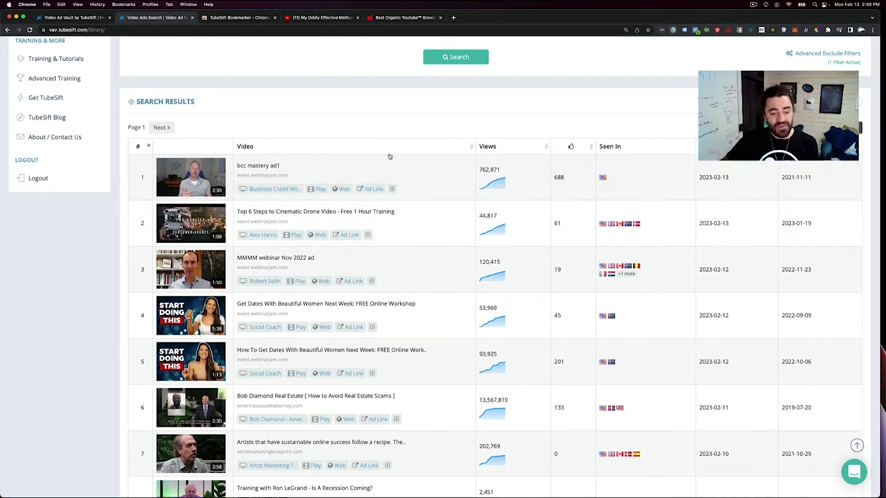
scroll(389, 156, up, 2)
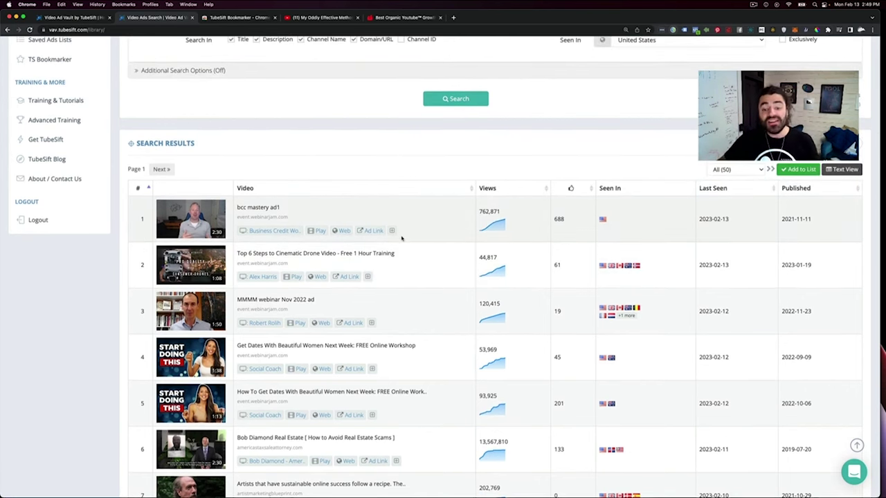
click(499, 188)
click(496, 189)
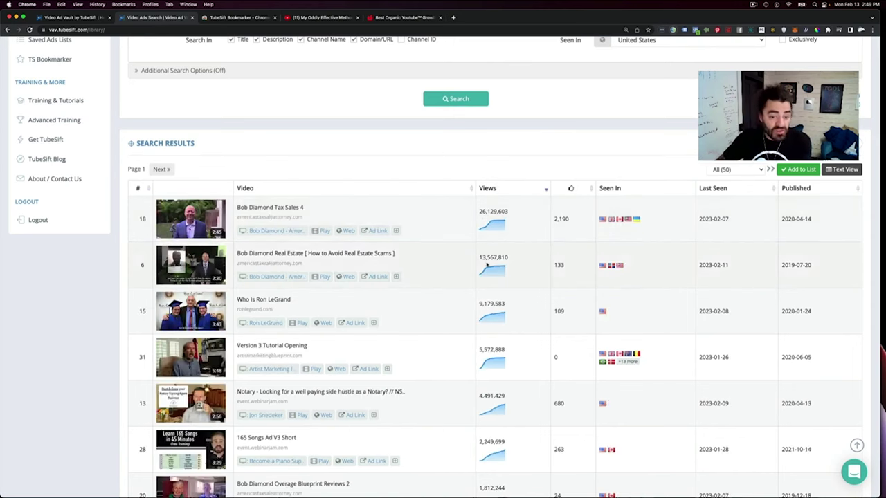
Play the top-viewed Tax Sales 4 ad on YouTube, pause it, and go back to the results.
click(323, 231)
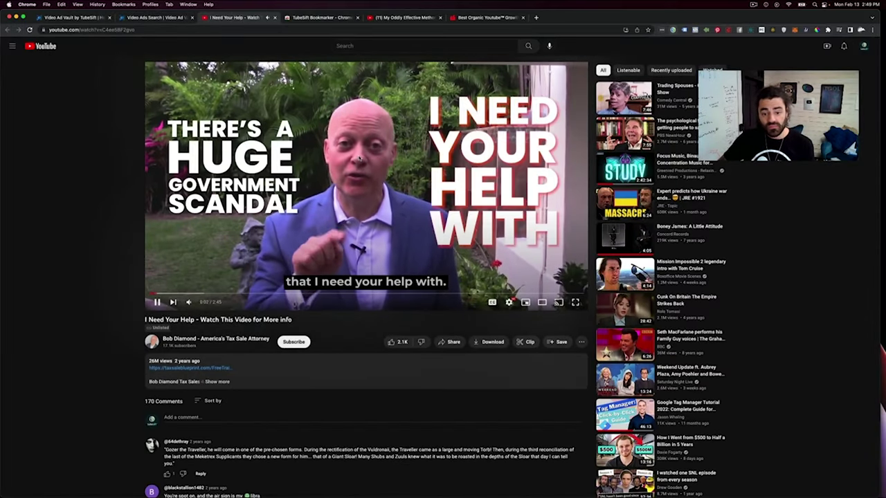
click(359, 158)
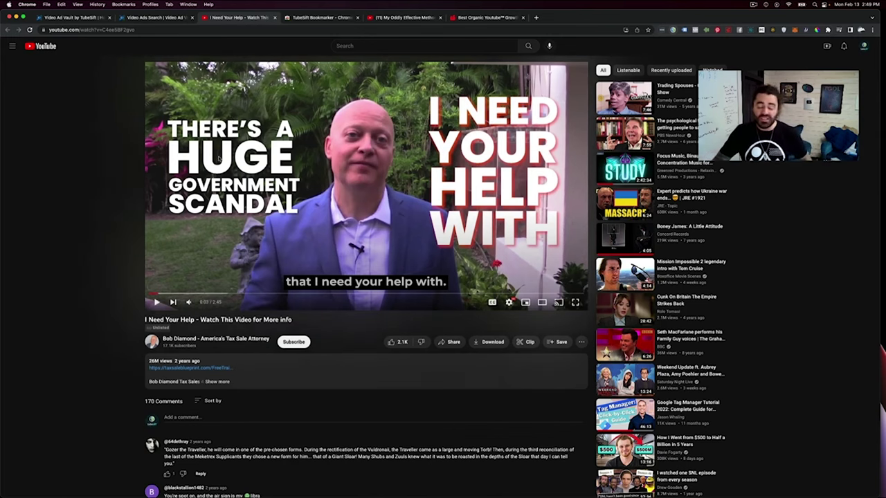
click(175, 17)
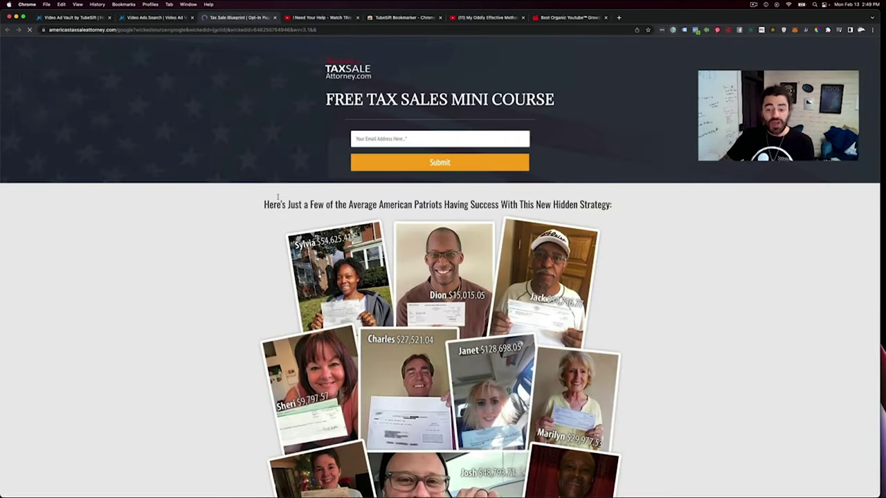
Look over the Free Tax Sales Mini Course landing page, then close it.
scroll(277, 197, down, 10)
scroll(286, 67, up, 10)
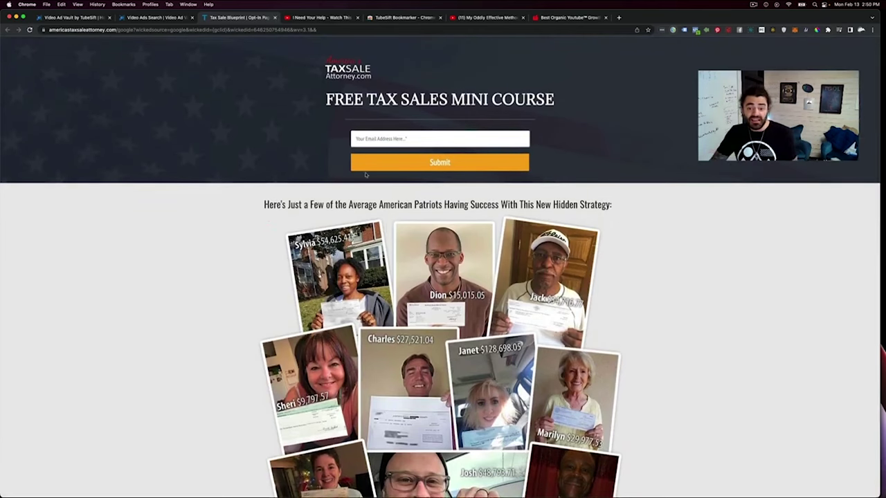
click(274, 17)
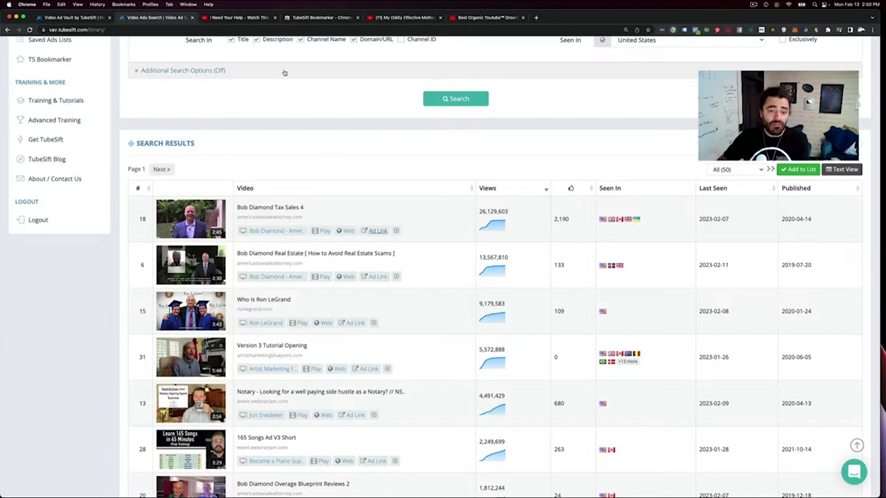
From the Tax Sales 4 ad details, list all 50 ads from its channel and browse them.
click(396, 231)
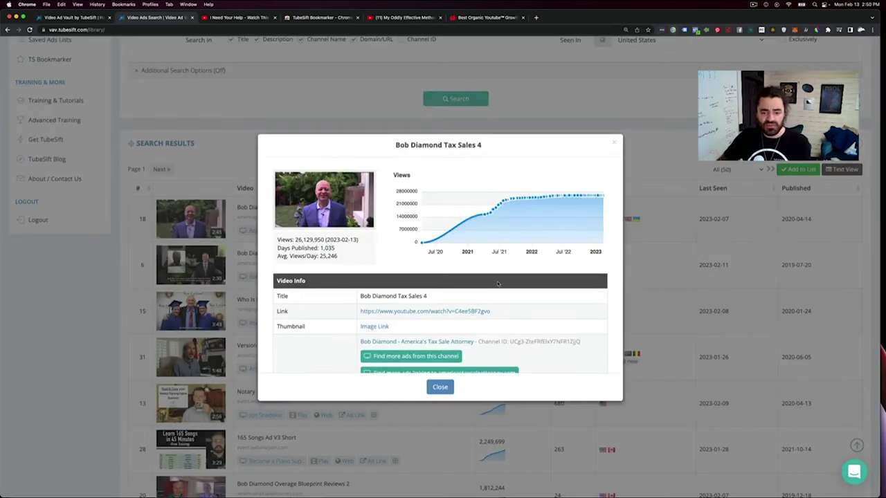
scroll(497, 283, down, 2)
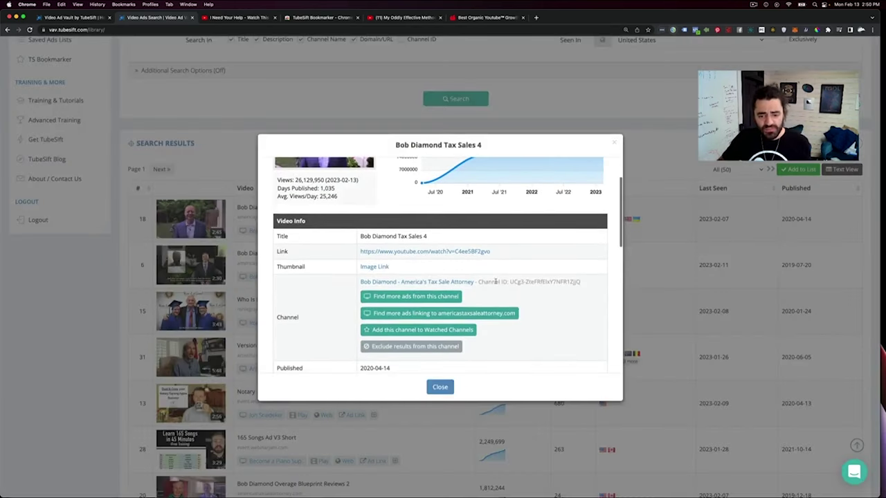
click(405, 296)
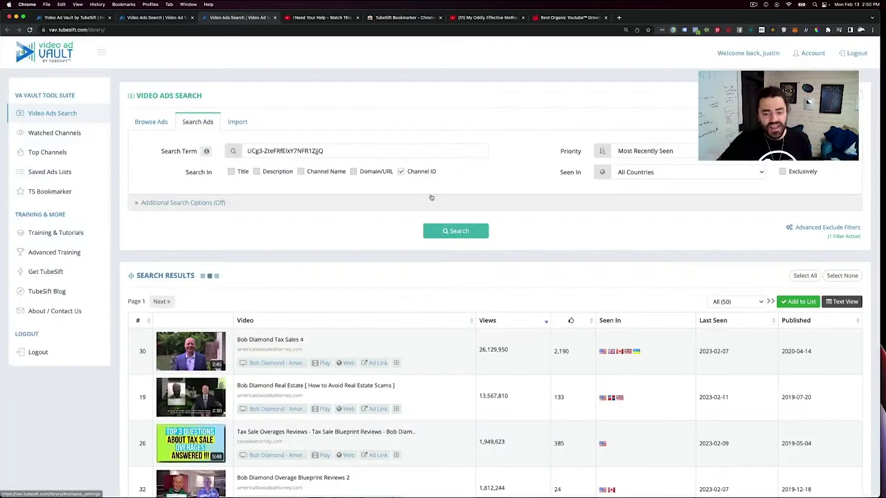
scroll(340, 261, down, 10)
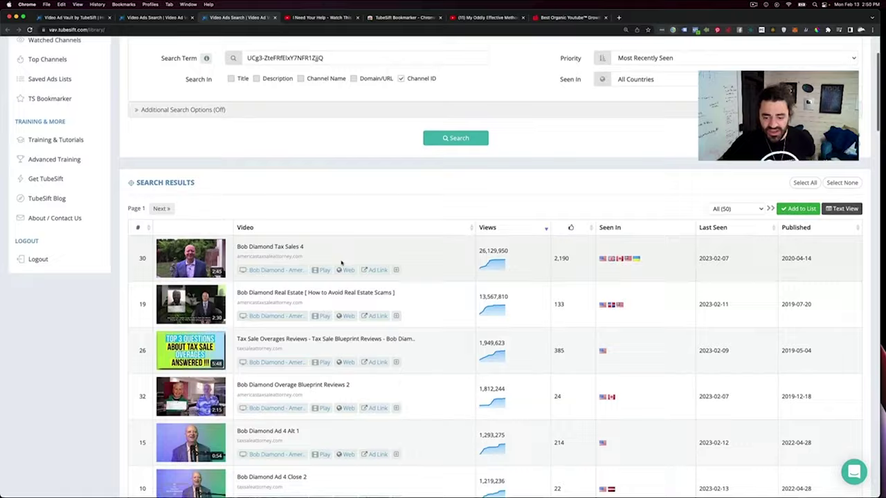
scroll(341, 263, down, 15)
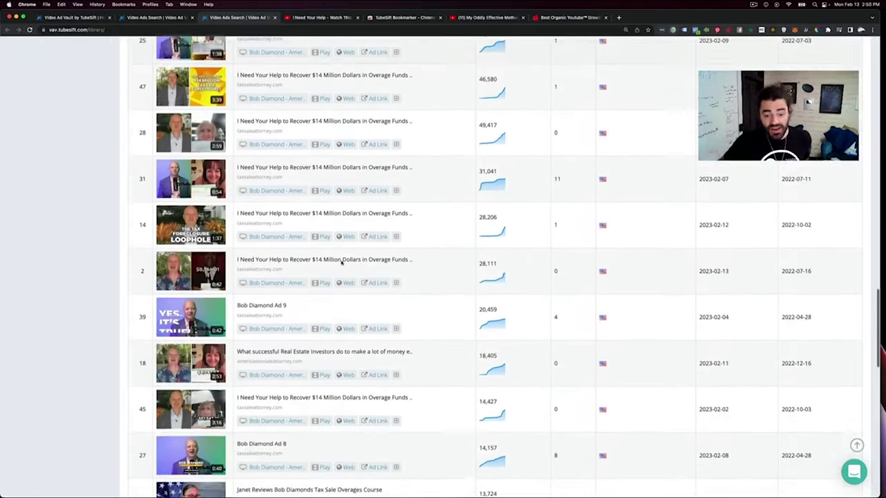
scroll(356, 249, down, 10)
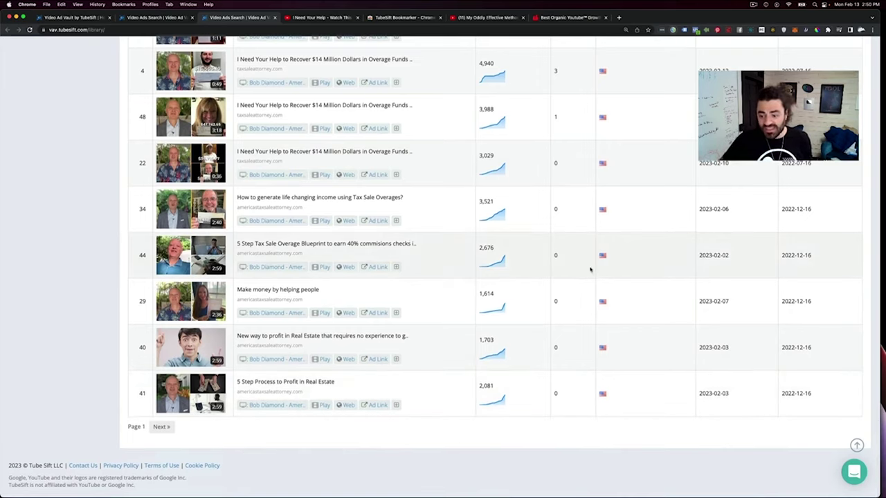
scroll(589, 267, up, 20)
scroll(589, 269, up, 5)
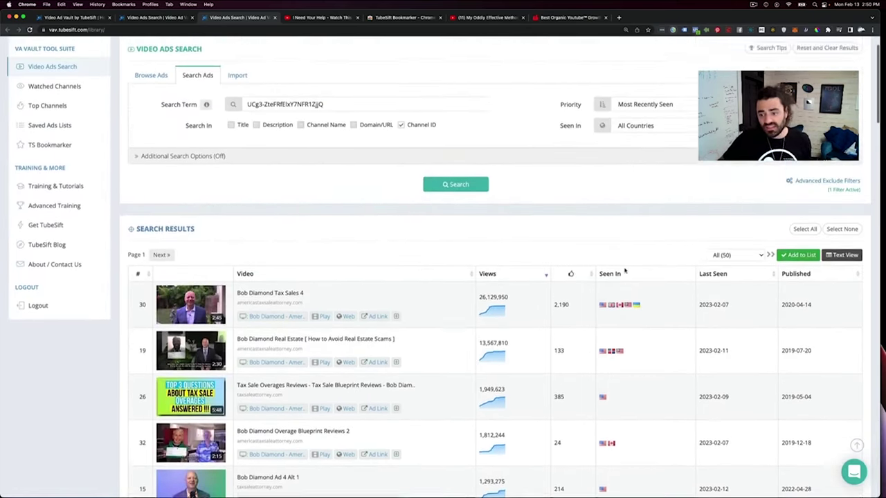
Sort the channel's ads by Last Seen and search other ads linking to taxsaleattorney.com.
scroll(625, 272, up, 1)
click(718, 299)
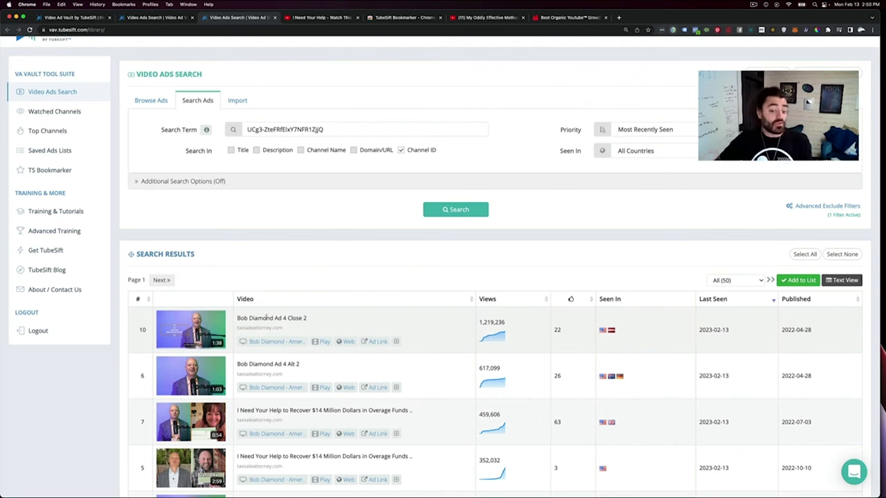
click(395, 341)
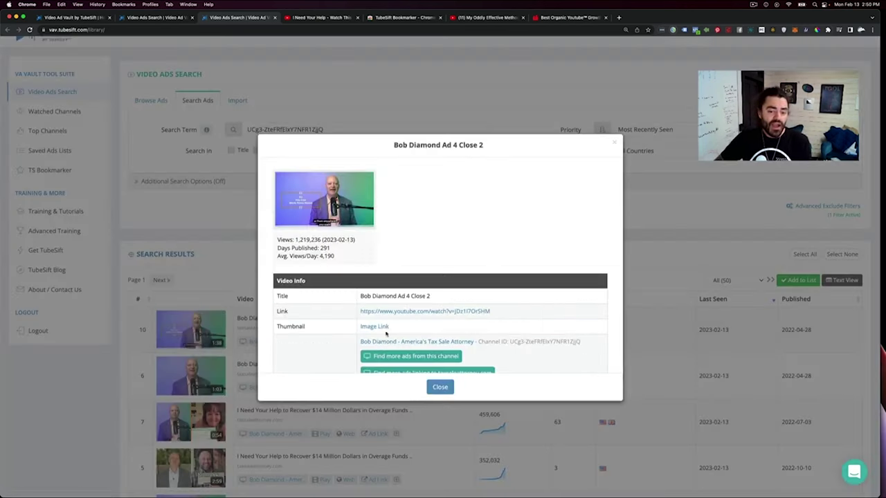
scroll(408, 321, down, 3)
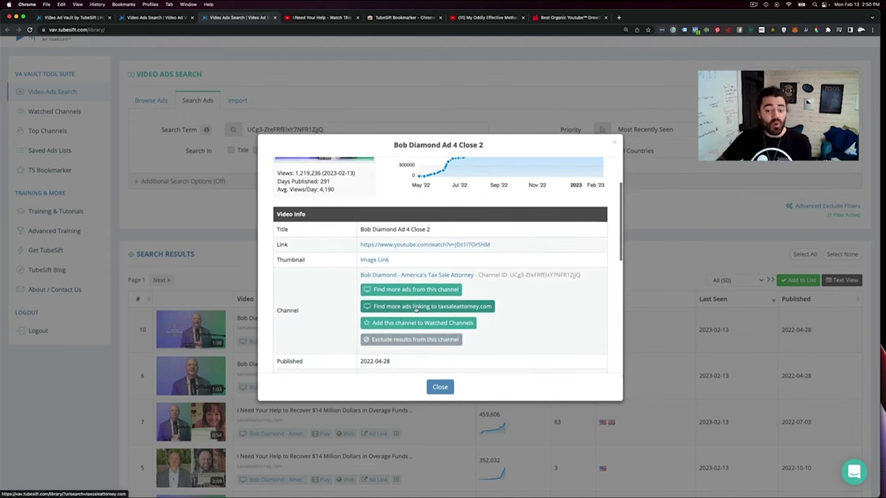
click(417, 308)
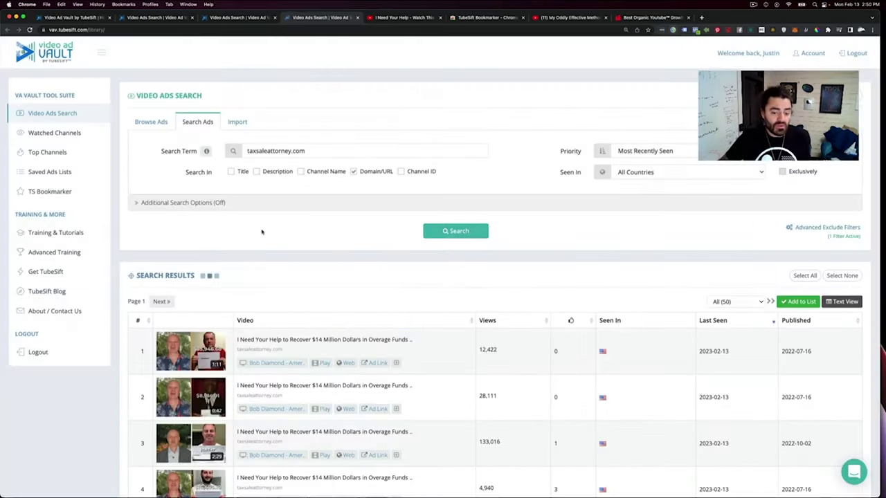
Browse the taxsaleattorney.com results, then close them to return to the channel's ads.
scroll(262, 231, down, 5)
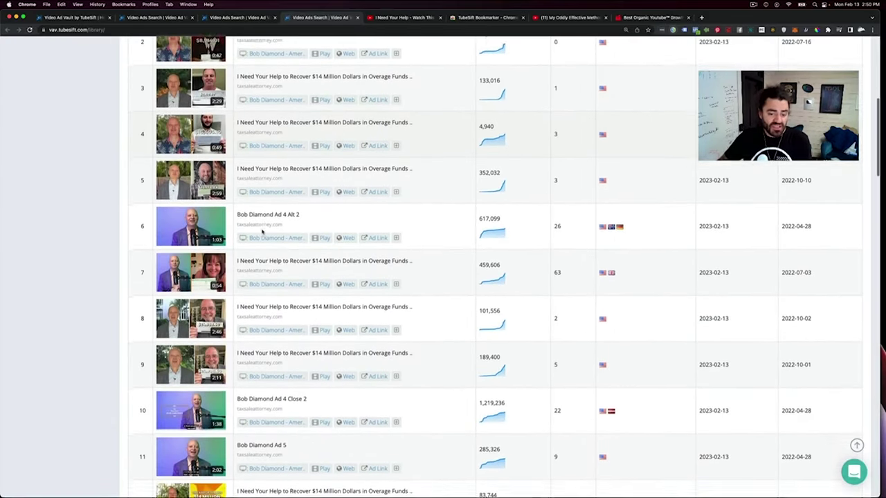
scroll(262, 232, down, 5)
scroll(262, 232, up, 10)
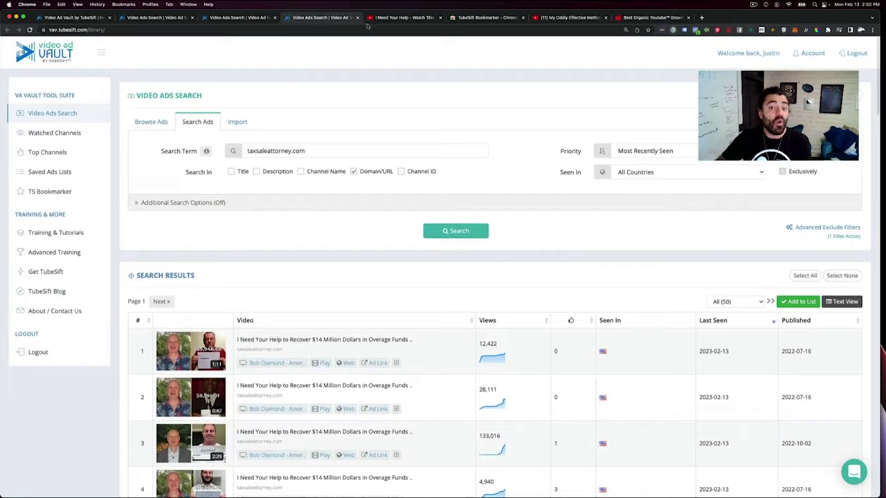
click(357, 18)
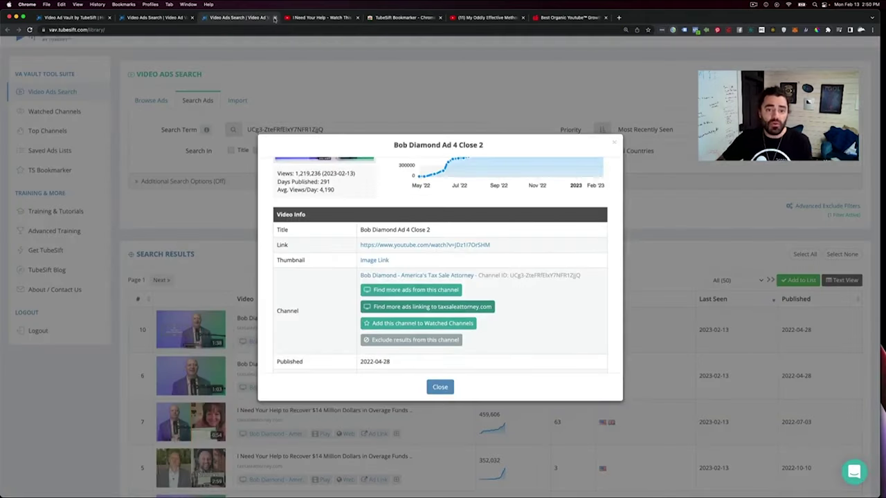
scroll(363, 235, up, 2)
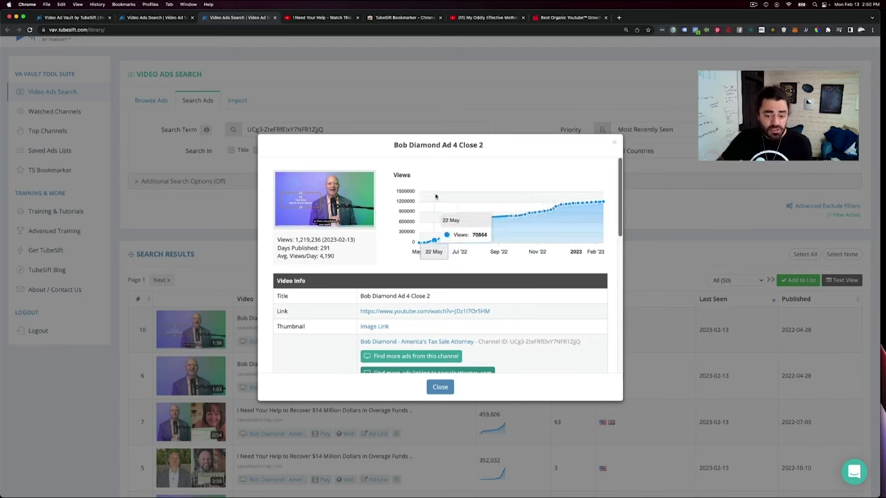
scroll(422, 231, down, 3)
Close the ad details, clear the channel ID term, and search titles, descriptions, channels and domains.
click(281, 104)
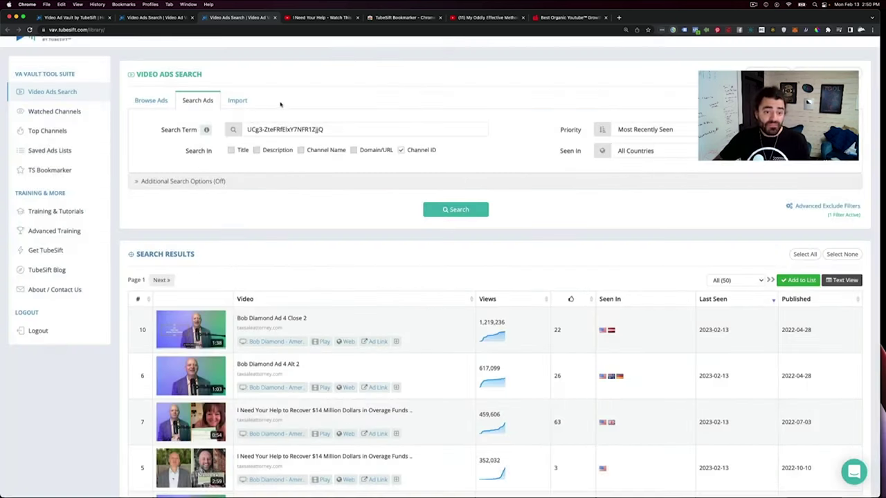
triple_click(332, 130)
key(BackSpace)
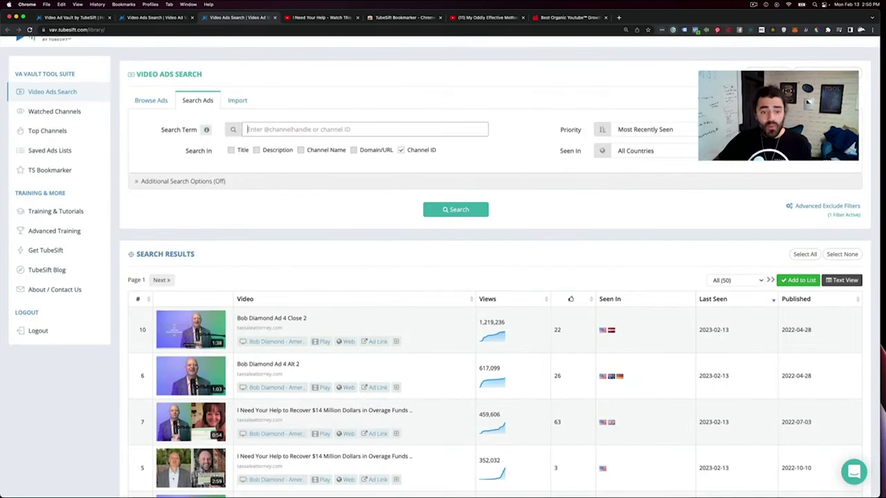
click(400, 150)
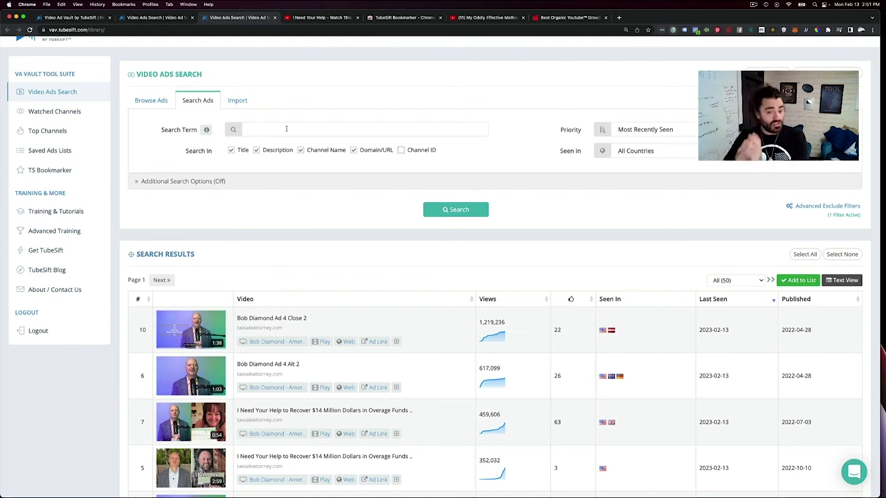
Run a 'solar' ad search and scroll through the listed Texas solar video ads.
click(285, 129)
text(sola)
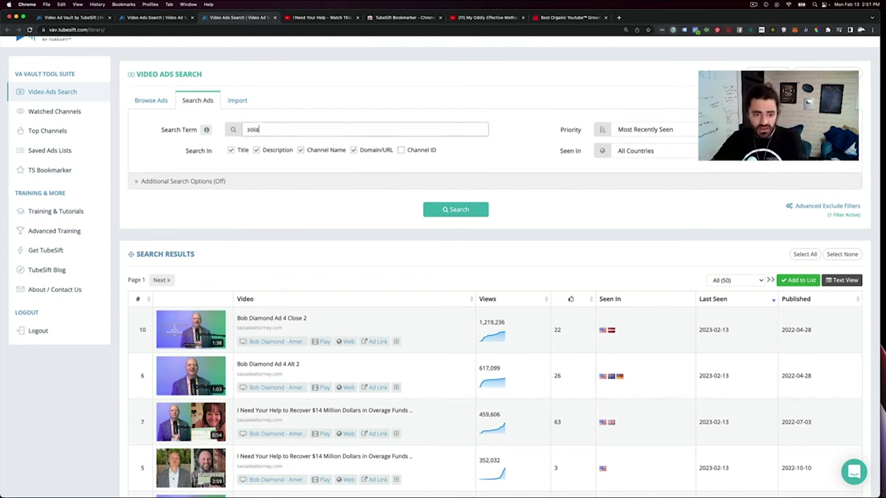
text(r texas)
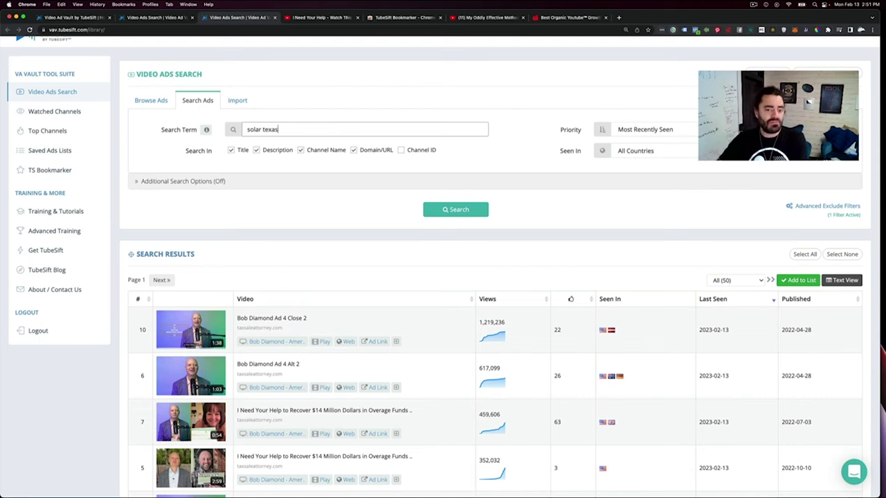
key(Return)
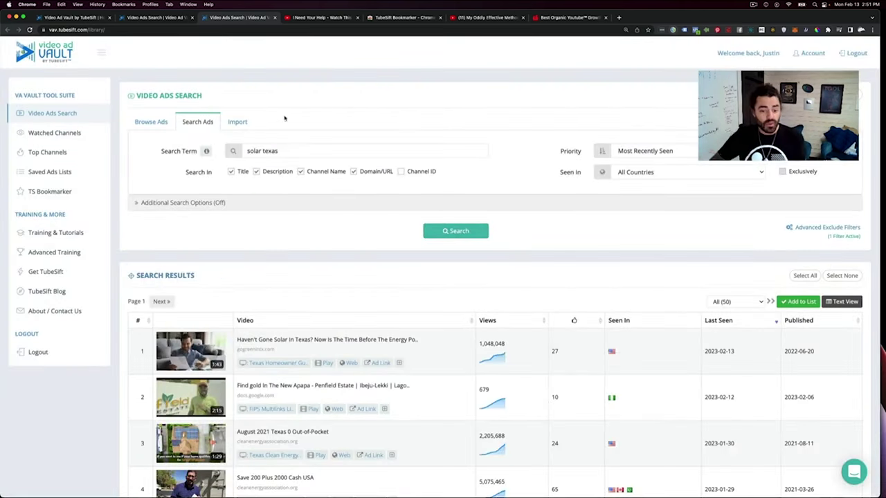
scroll(518, 243, down, 3)
scroll(518, 244, down, 4)
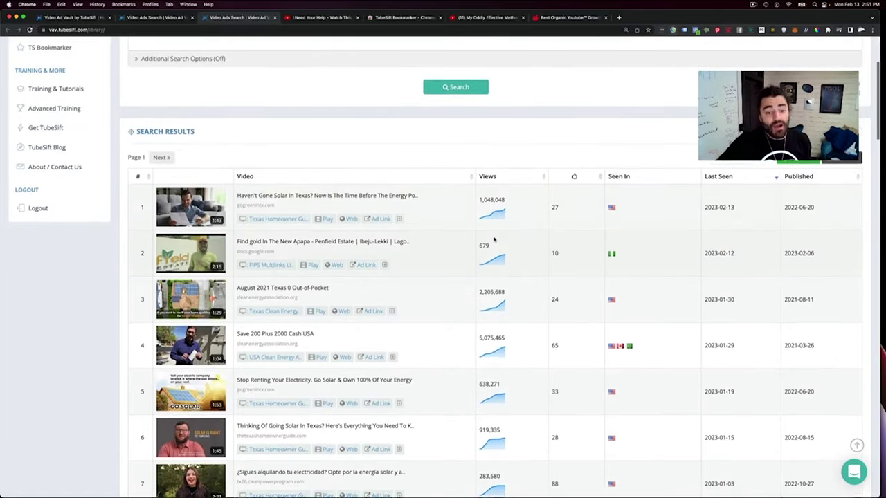
scroll(409, 219, down, 10)
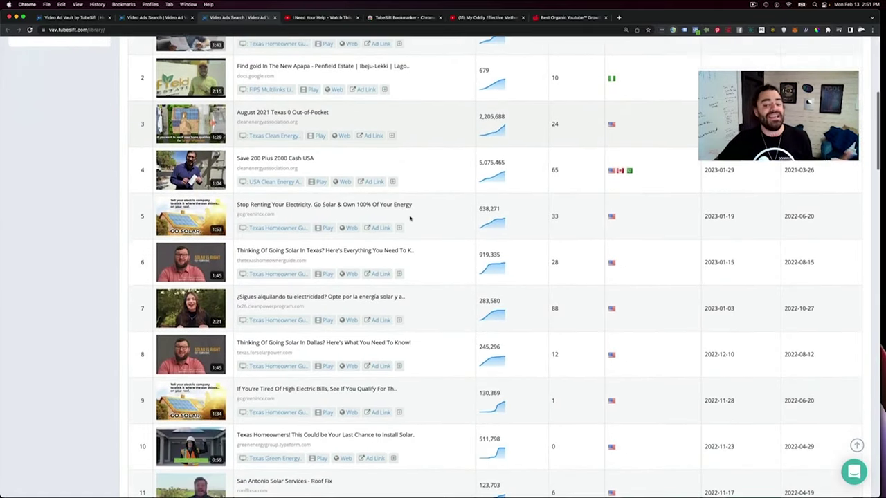
scroll(409, 219, up, 11)
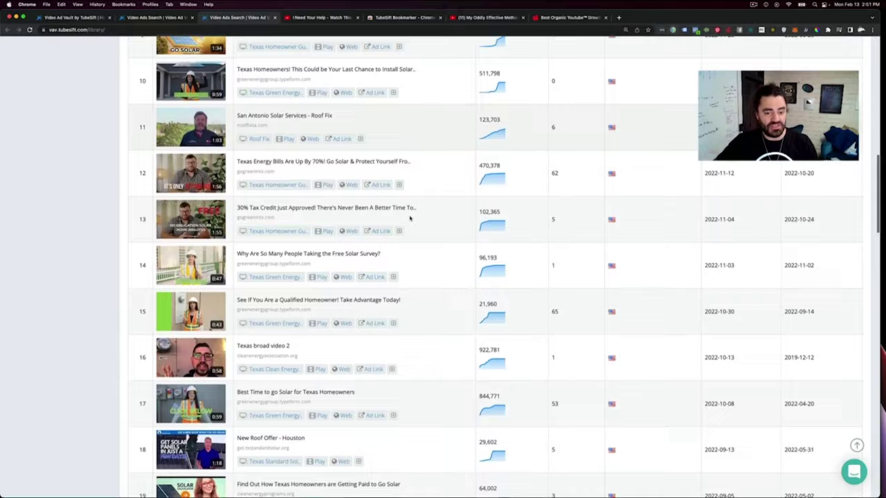
scroll(309, 197, up, 1)
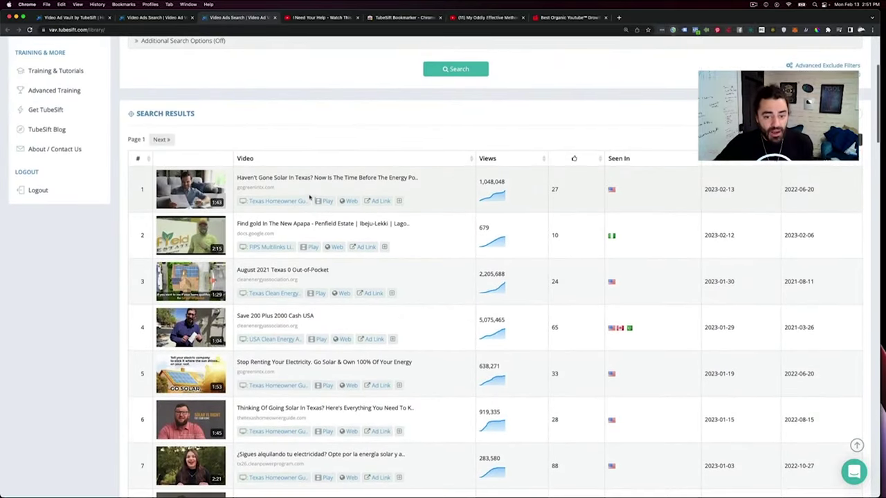
Preview the 'Haven't Gone Solar In Texas?' ad on YouTube past its pre-roll, then return to the results.
click(326, 201)
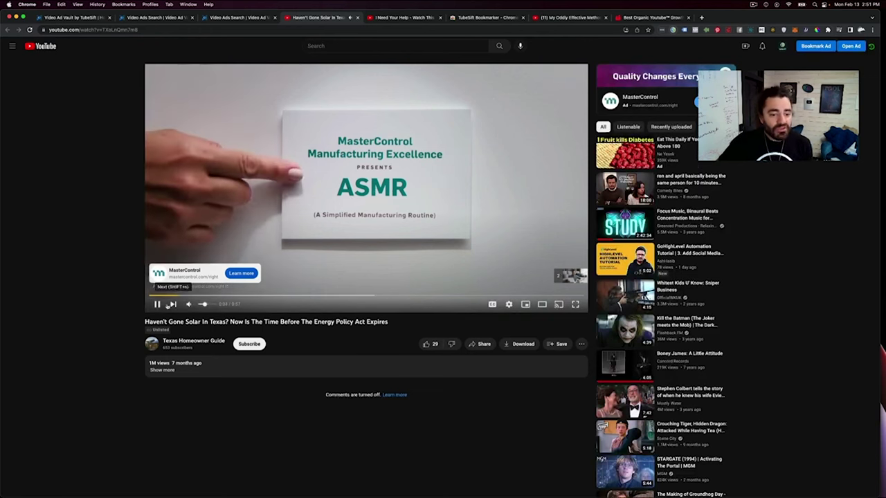
click(404, 243)
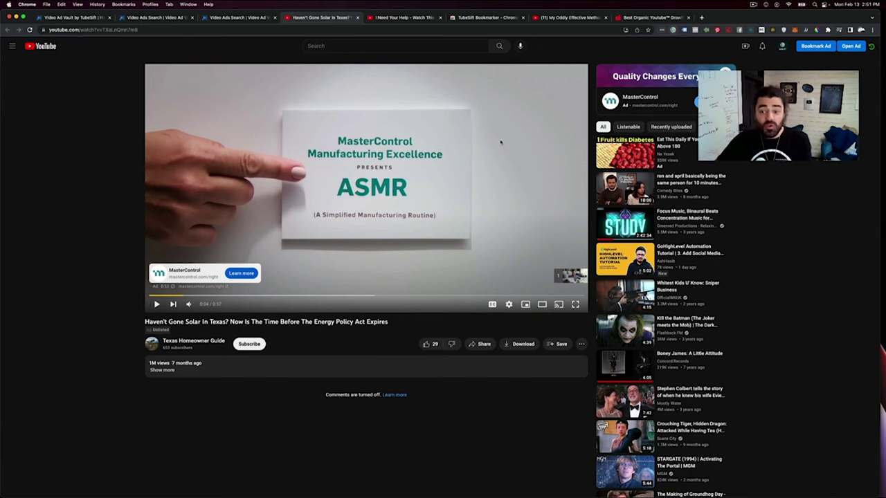
scroll(553, 104, down, 1)
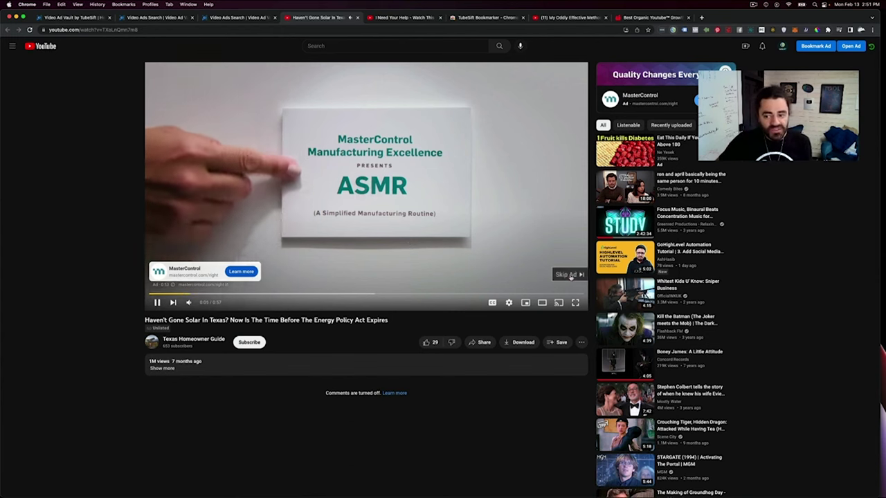
click(571, 274)
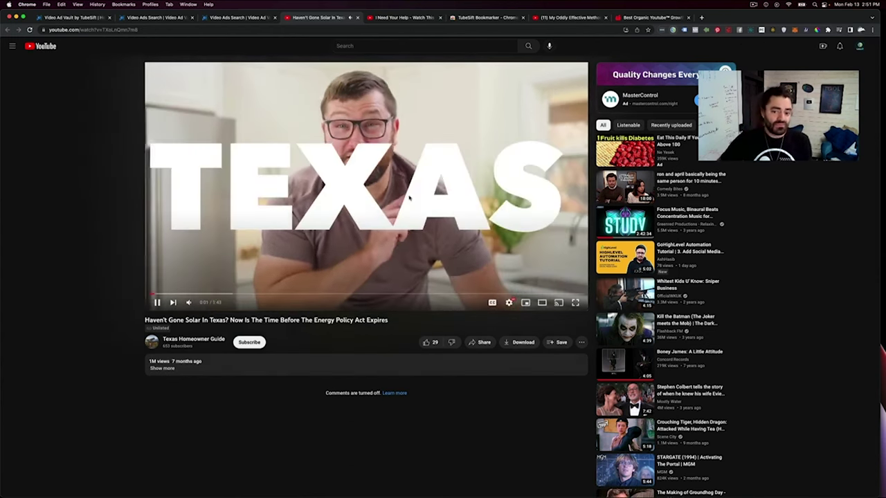
click(310, 166)
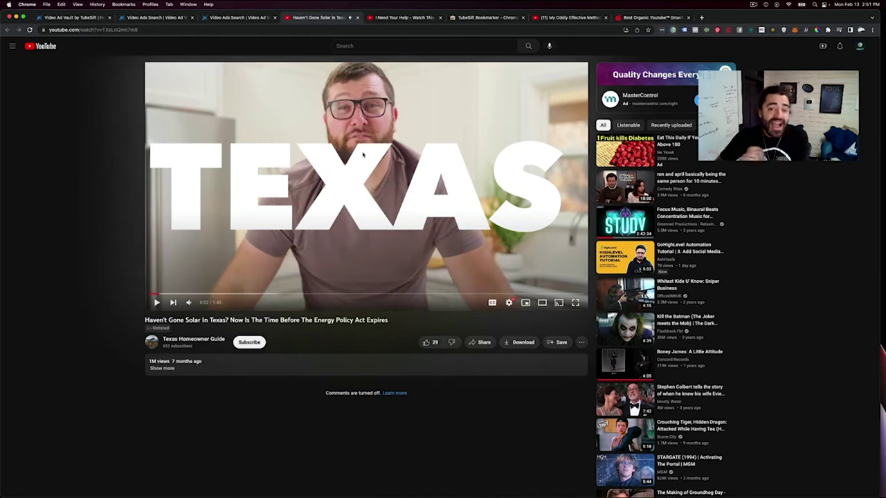
click(259, 18)
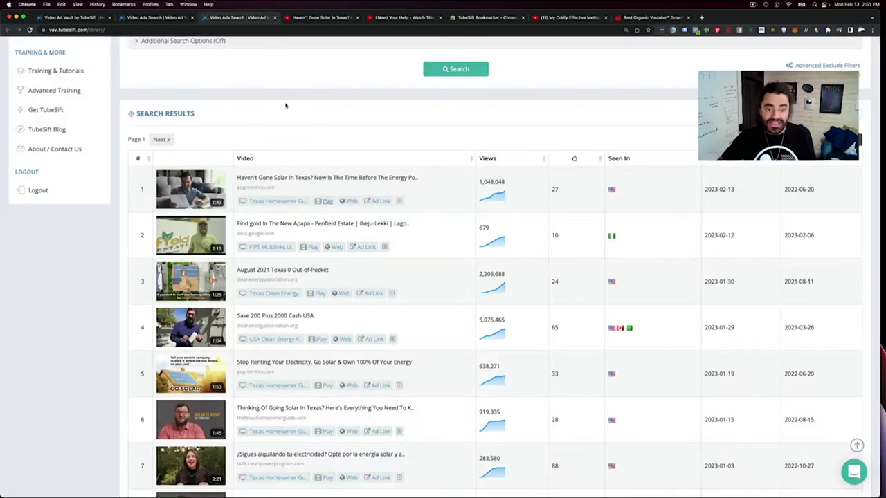
click(380, 201)
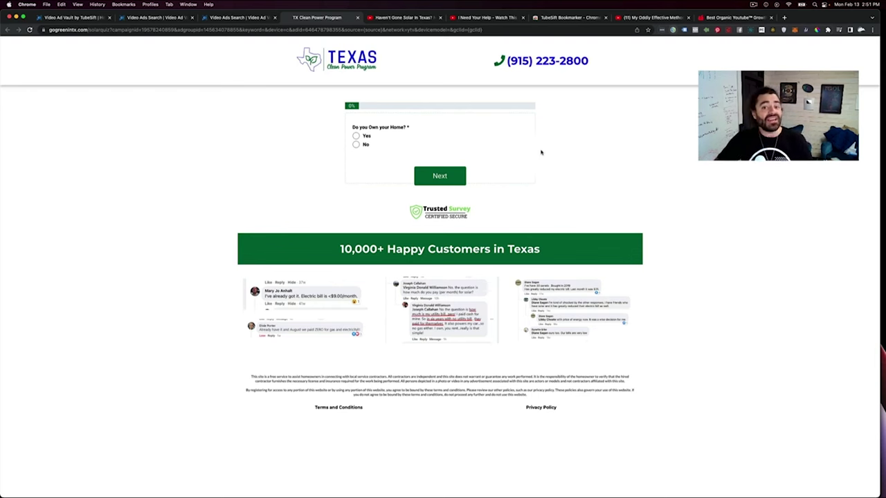
scroll(186, 143, down, 1)
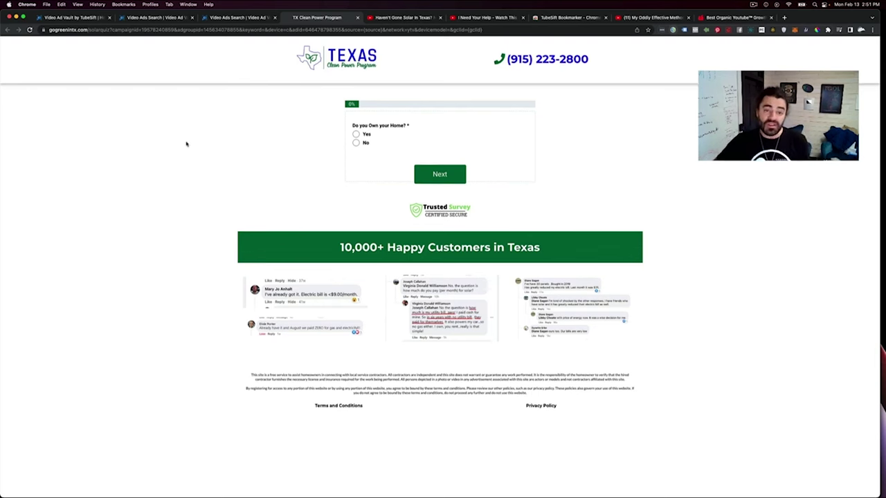
key(super+w)
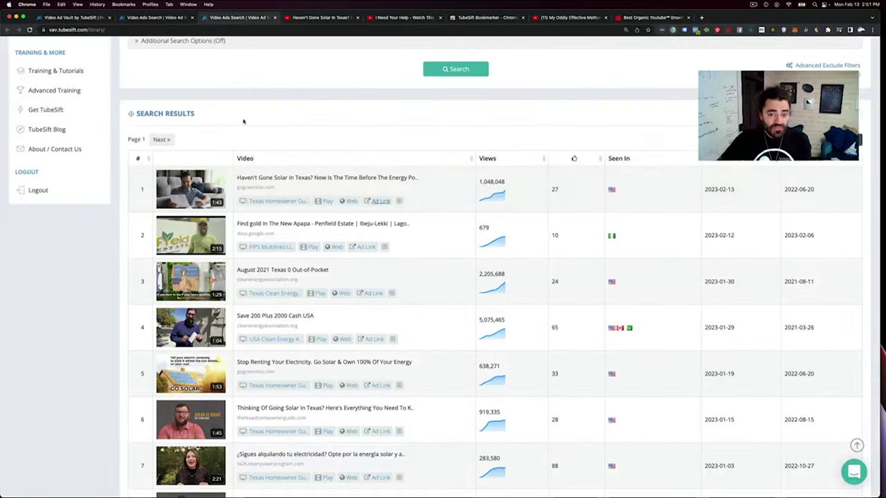
click(398, 201)
scroll(413, 304, down, 5)
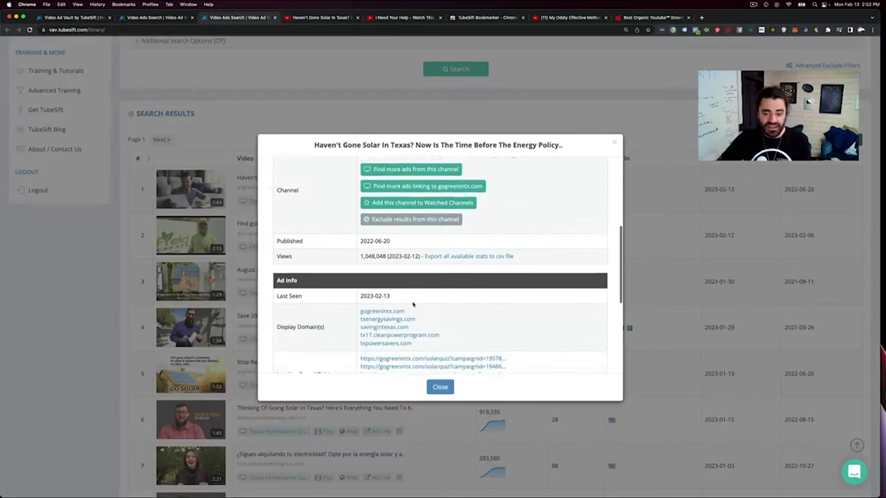
scroll(413, 305, down, 3)
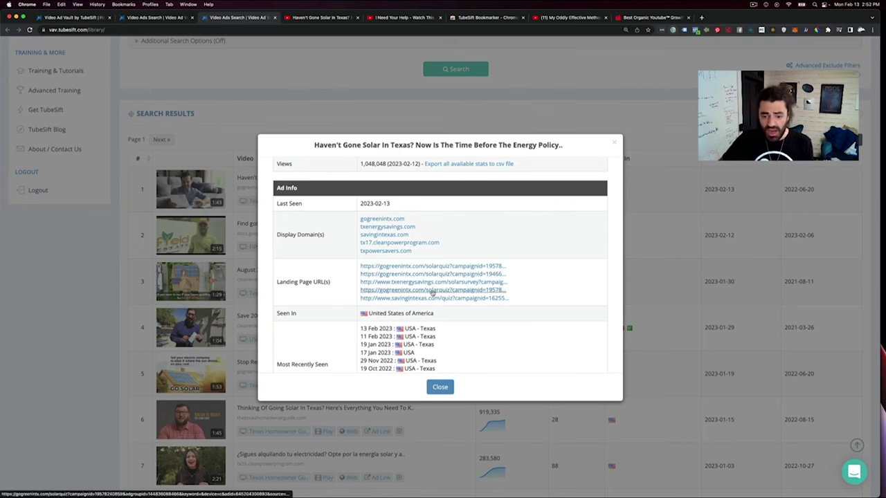
click(432, 290)
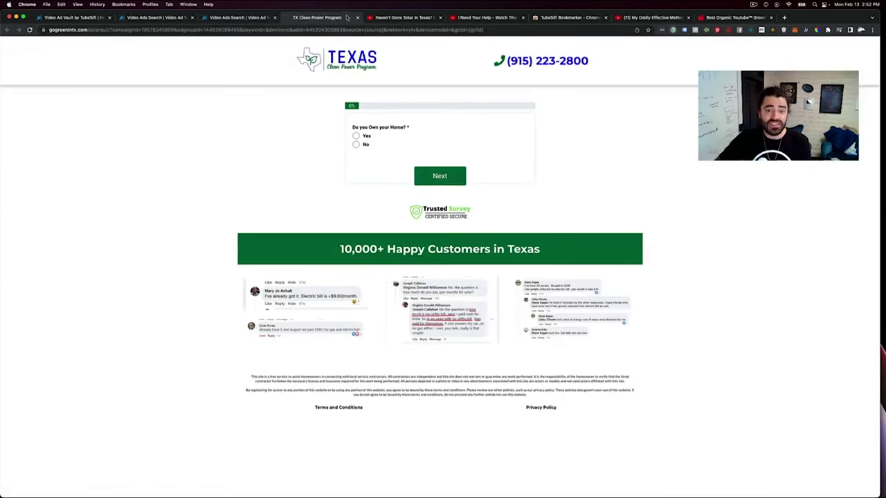
click(357, 17)
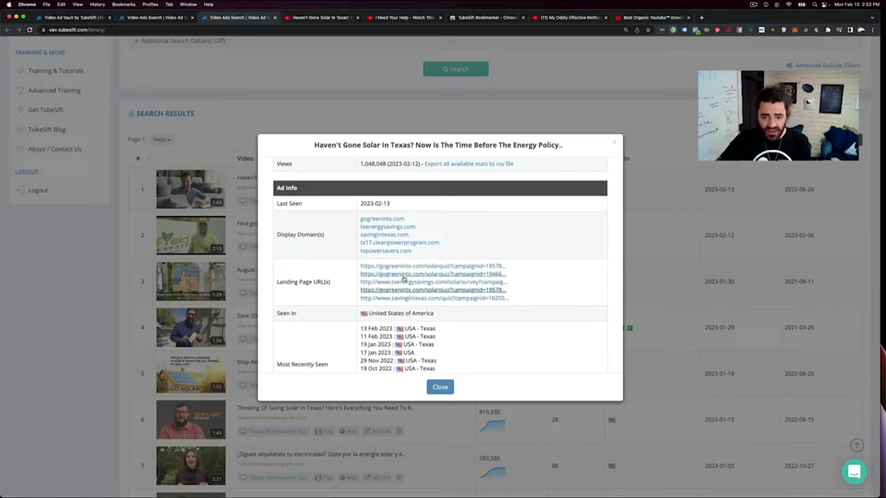
click(431, 282)
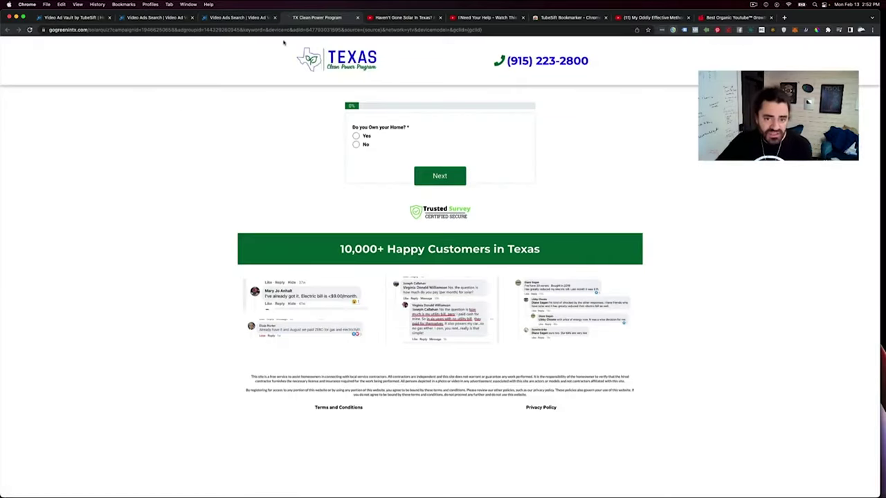
click(357, 18)
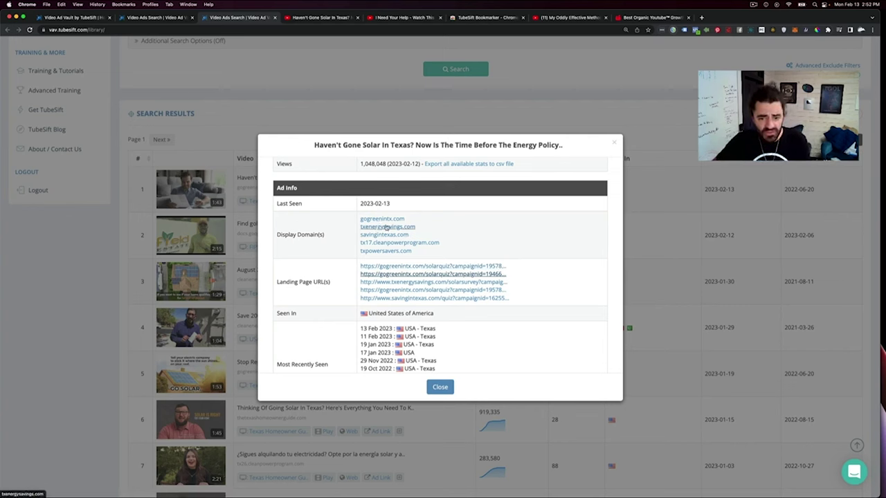
scroll(457, 273, down, 3)
scroll(456, 273, up, 10)
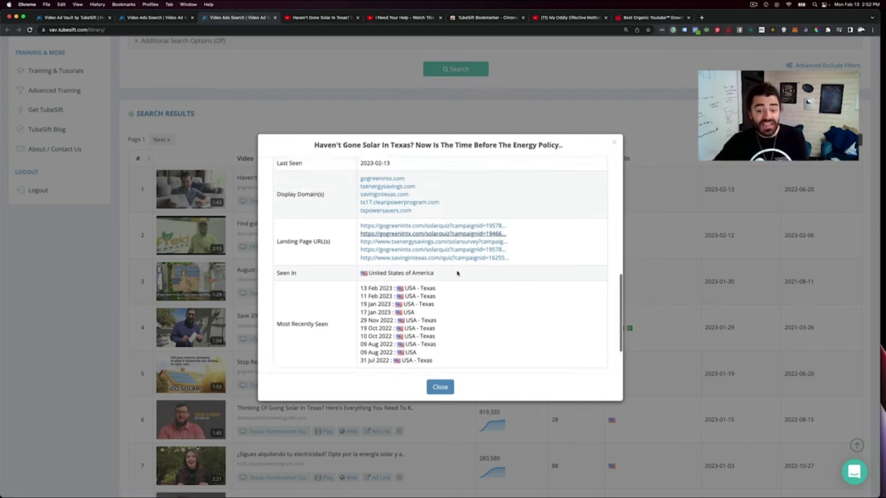
scroll(456, 275, up, 3)
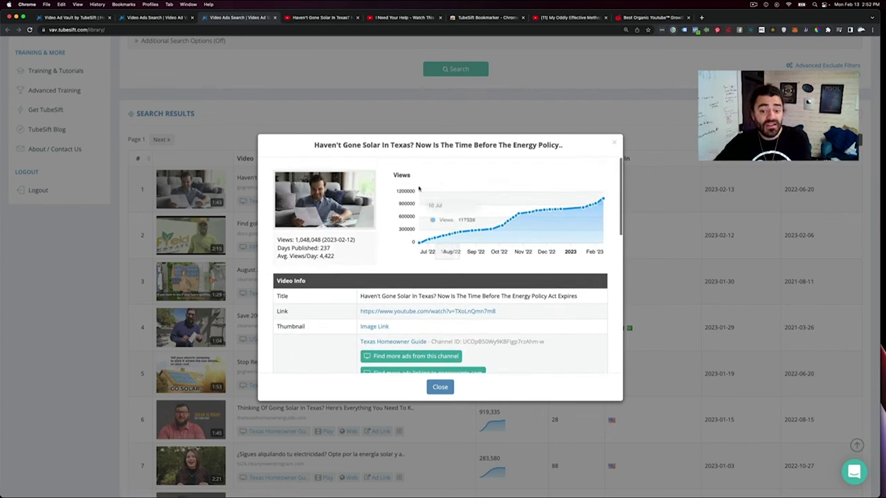
click(222, 119)
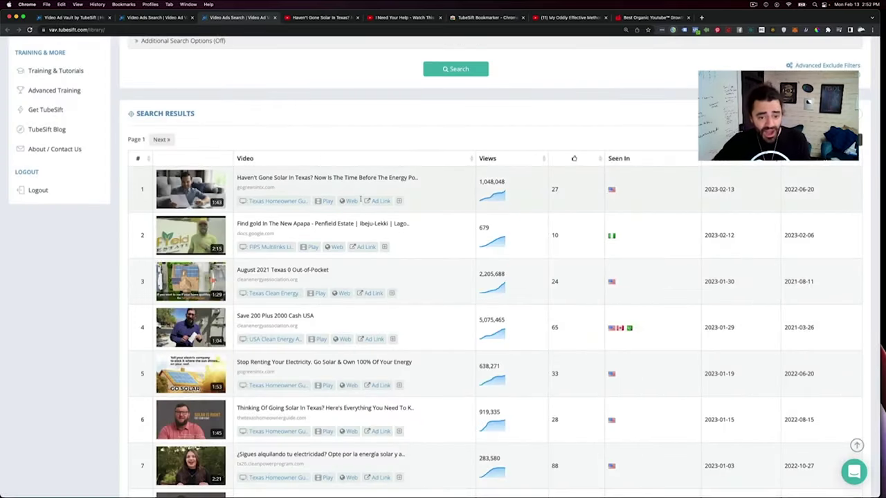
click(399, 200)
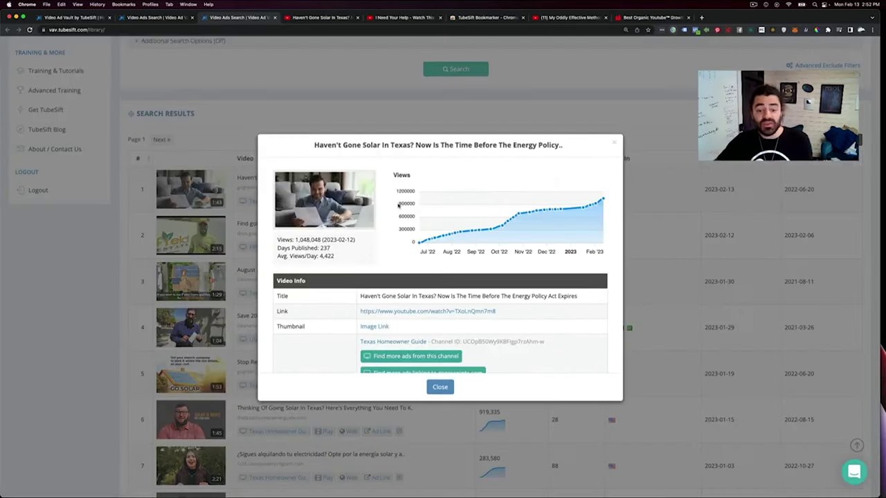
scroll(392, 272, down, 3)
scroll(391, 271, down, 1)
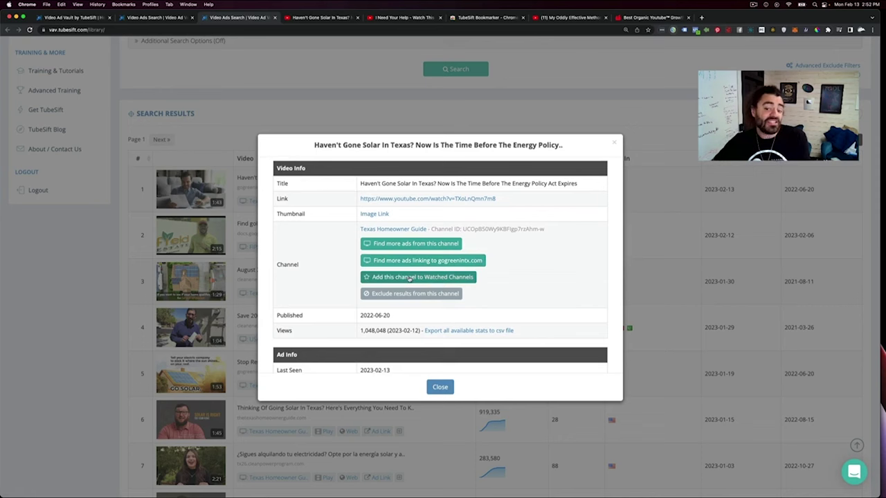
click(257, 108)
scroll(256, 108, up, 5)
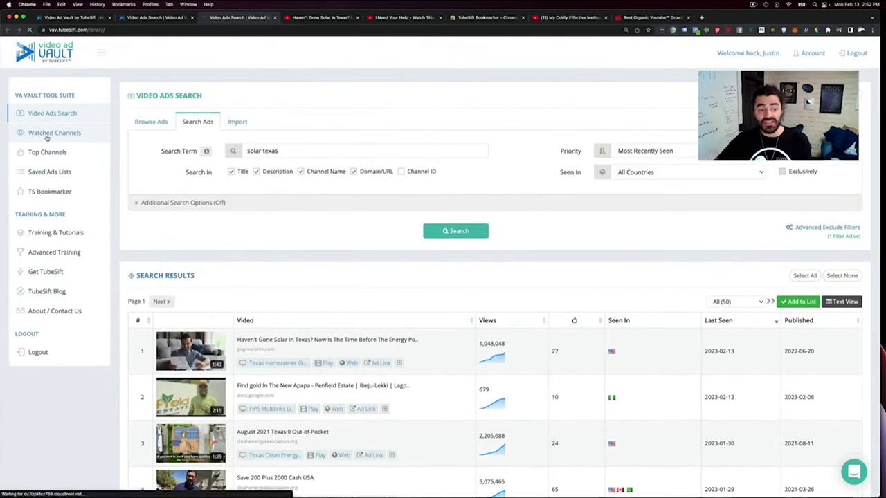
Show recent ads from watched channels, limited to a single watched channel.
click(44, 140)
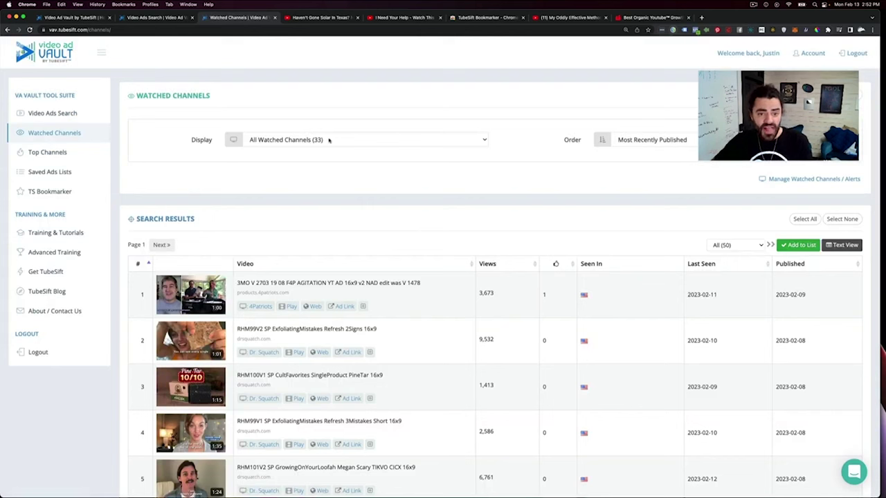
click(329, 140)
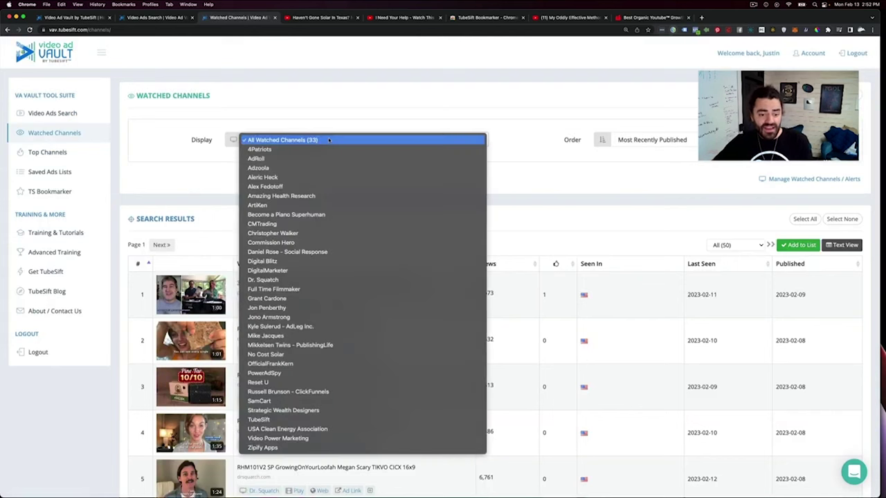
click(269, 307)
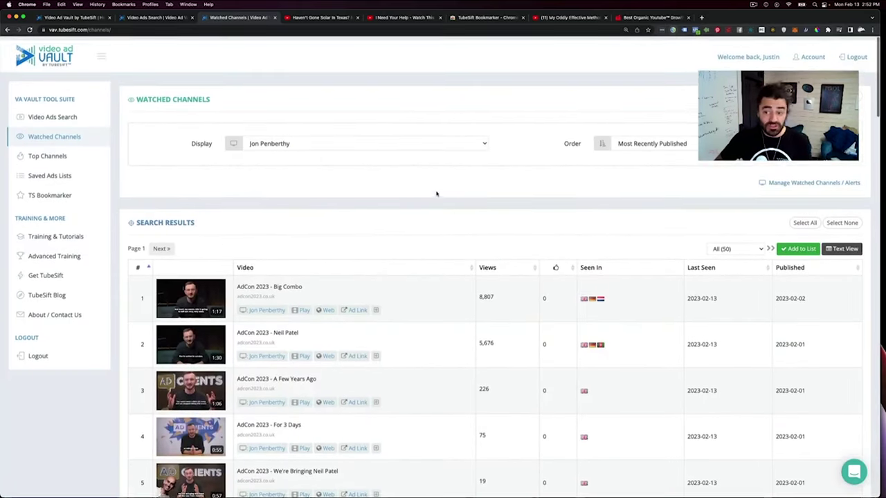
Turn watched-channel email alerts On with a Daily maximum frequency.
click(792, 180)
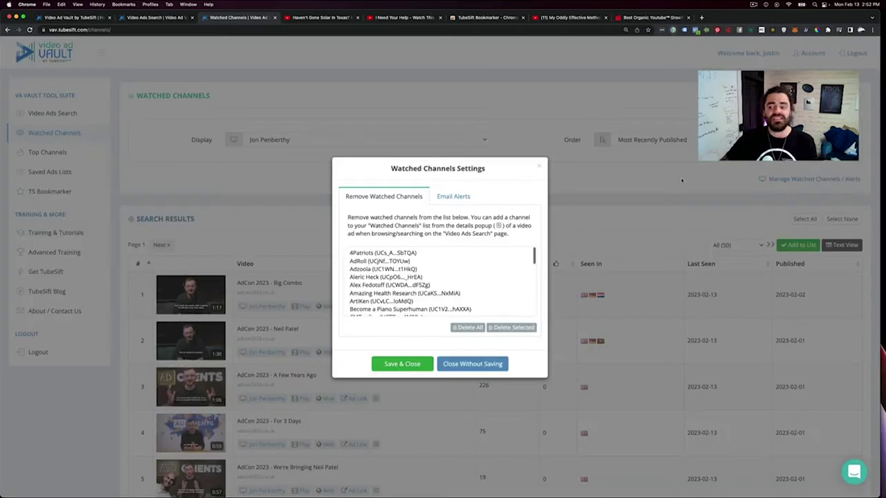
click(459, 199)
click(429, 255)
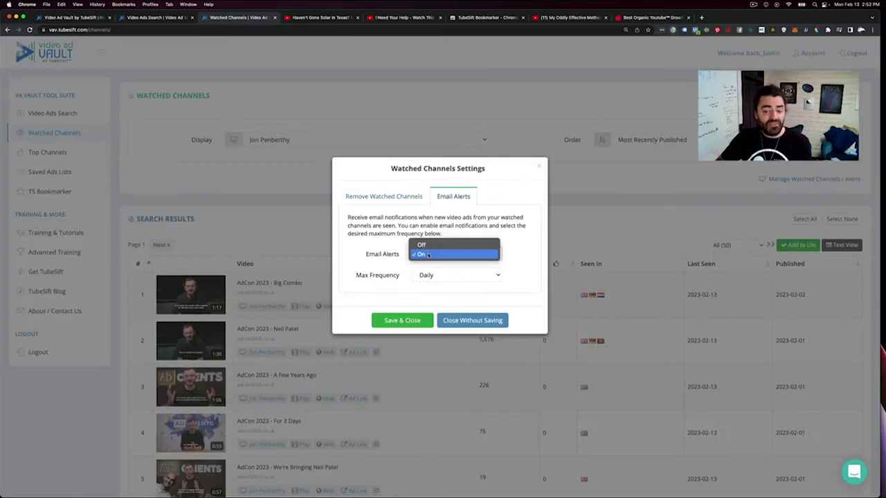
click(396, 245)
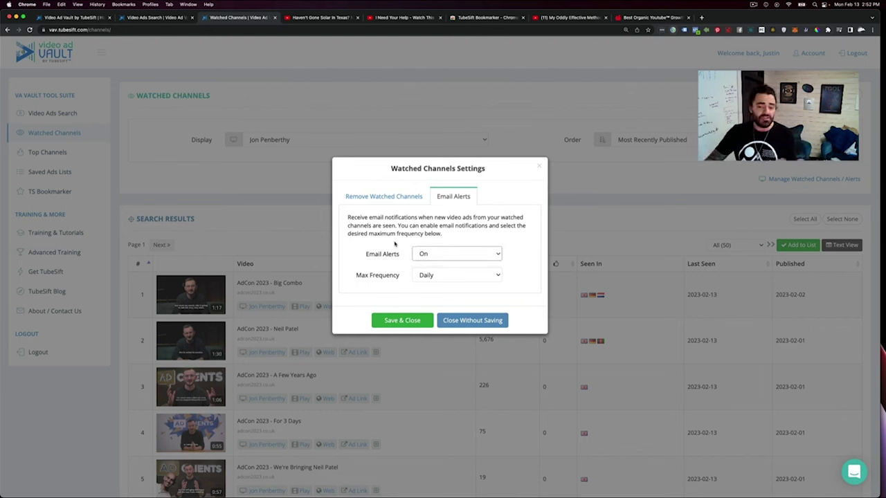
click(469, 274)
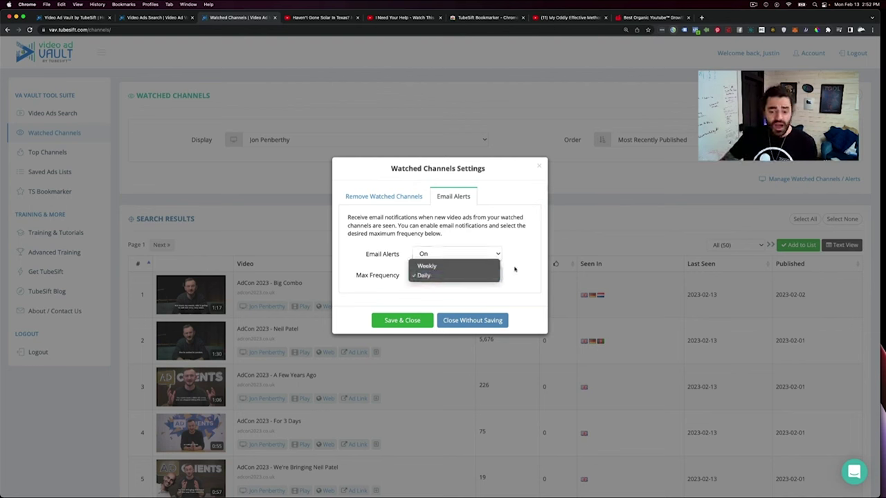
click(516, 273)
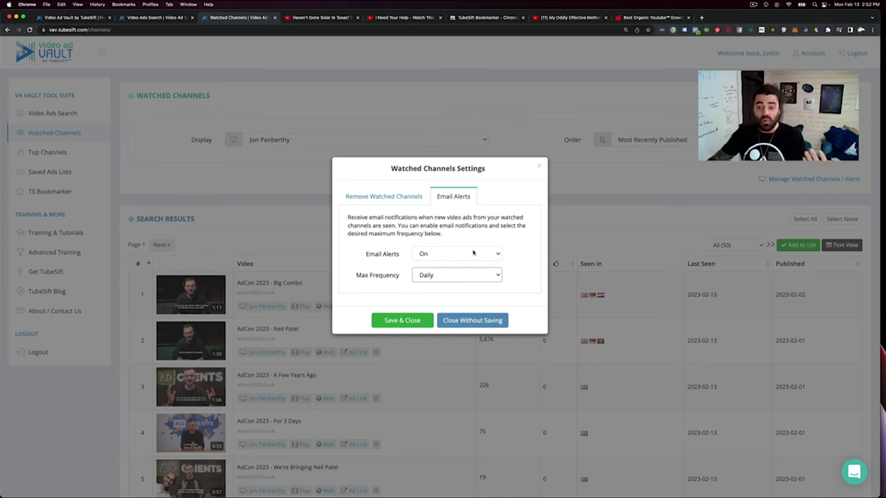
click(645, 199)
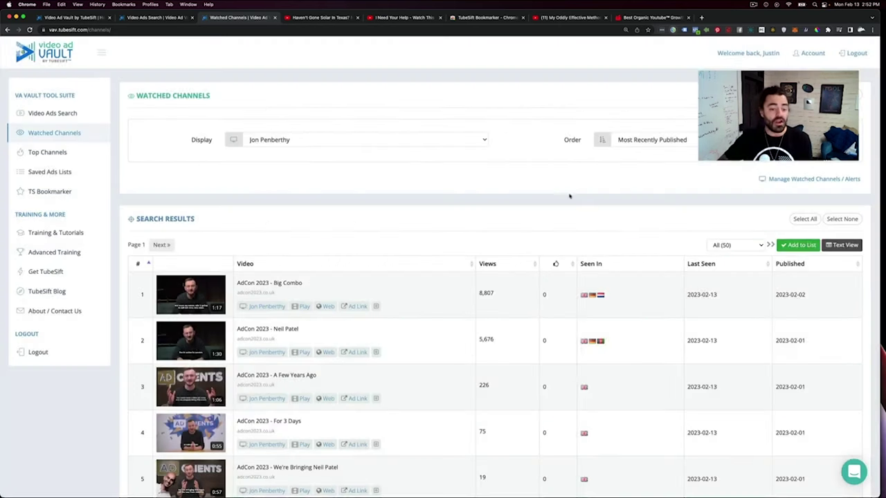
From the Top Channels ranking, open all of V Shred's ads in a new tab.
click(67, 155)
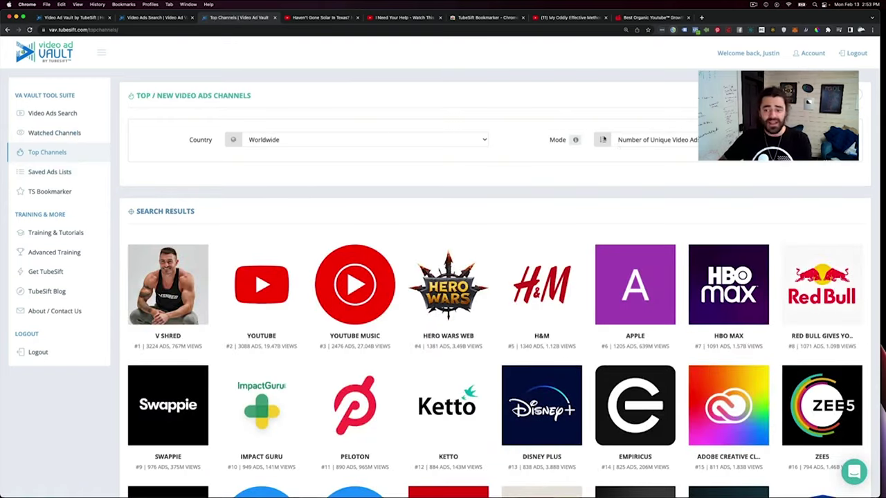
click(635, 140)
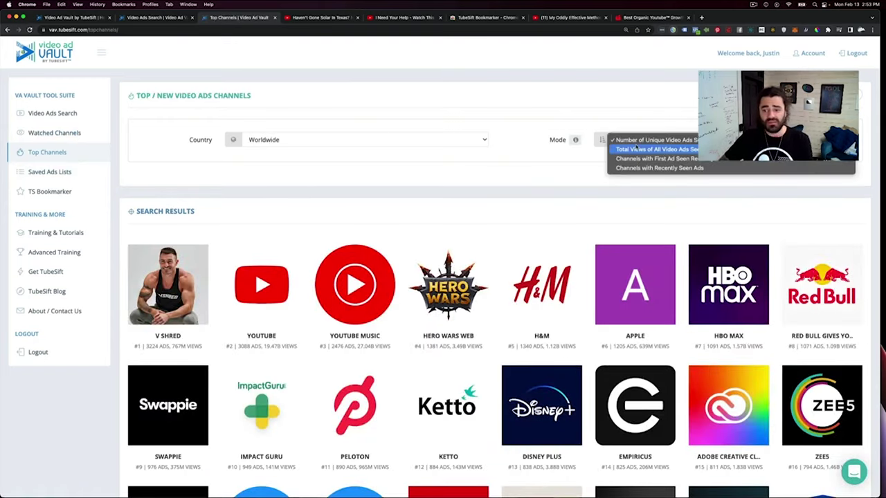
click(484, 195)
mouse_move(156, 305)
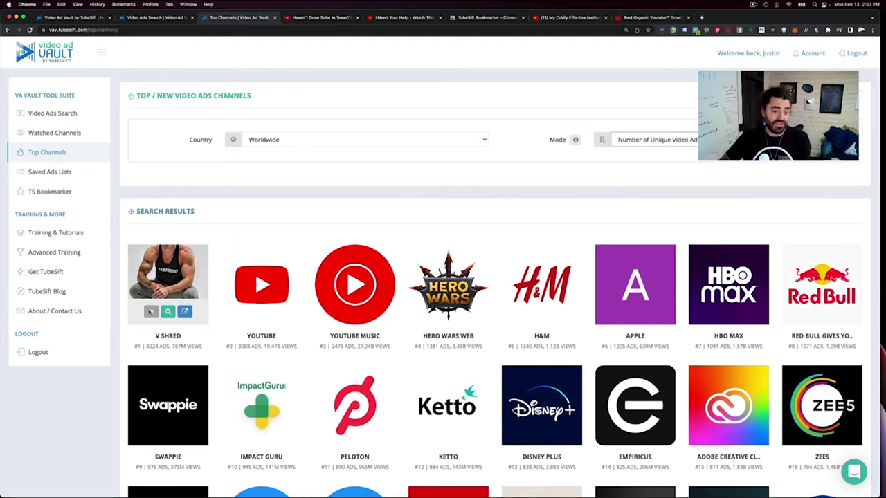
click(167, 312)
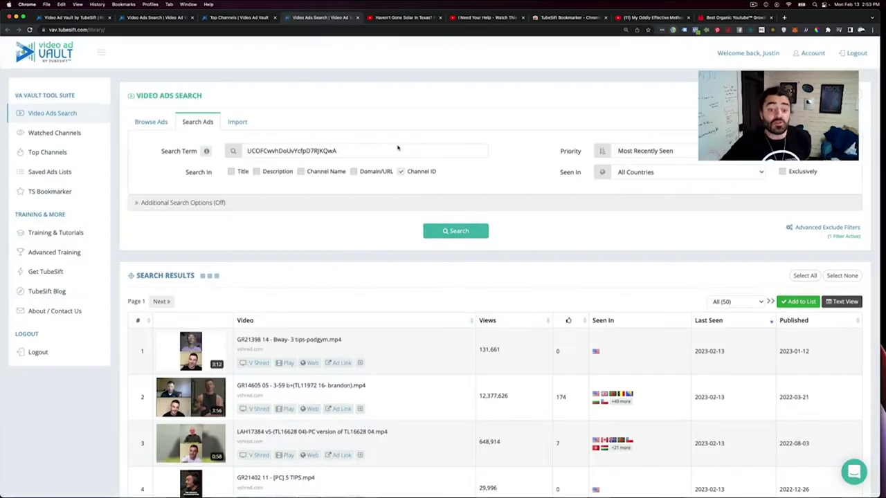
scroll(361, 228, down, 3)
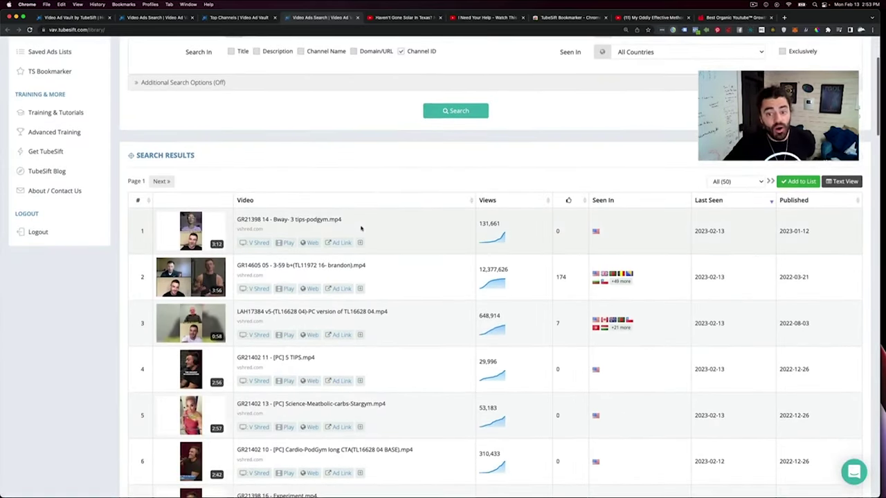
scroll(415, 207, up, 4)
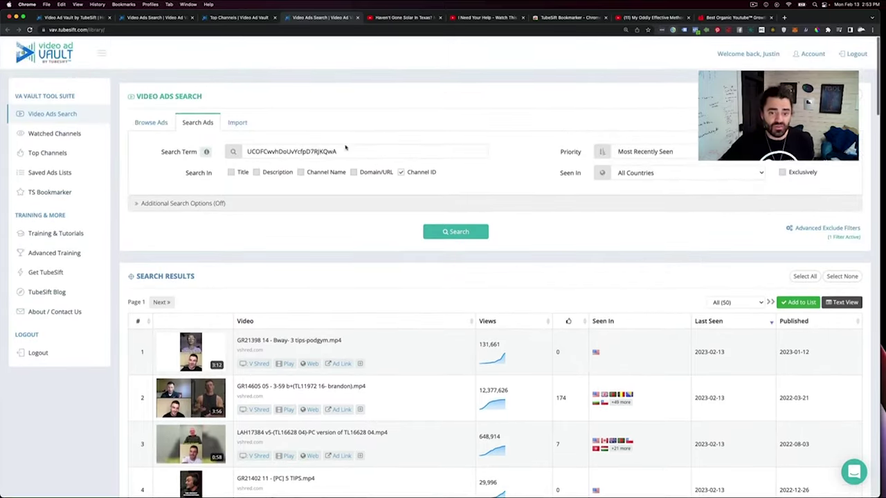
Clear the channel ID term and match Title, Description, Channel Name and Domain/URL instead of Channel ID.
key(super+a)
key(BackSpace)
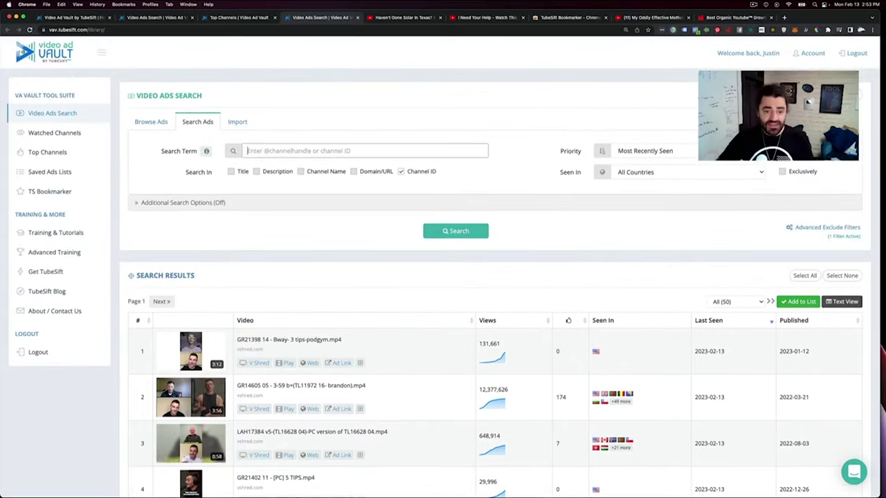
click(400, 171)
click(353, 172)
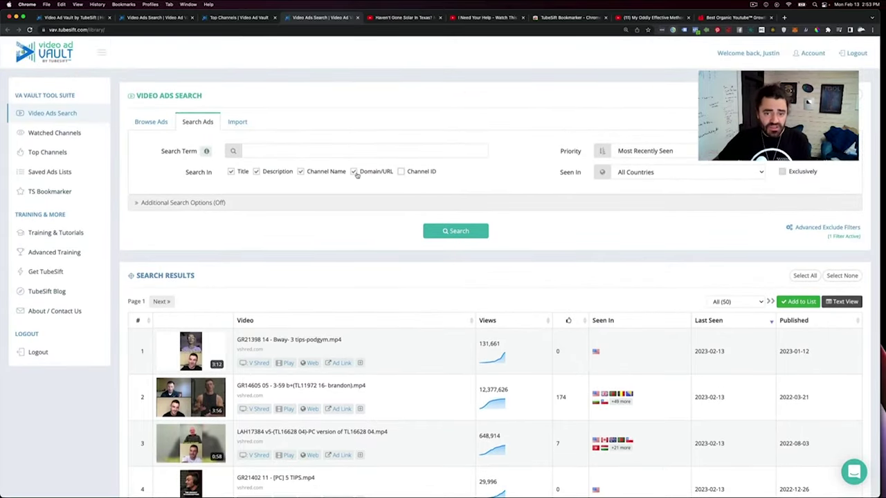
click(301, 171)
click(256, 171)
click(231, 171)
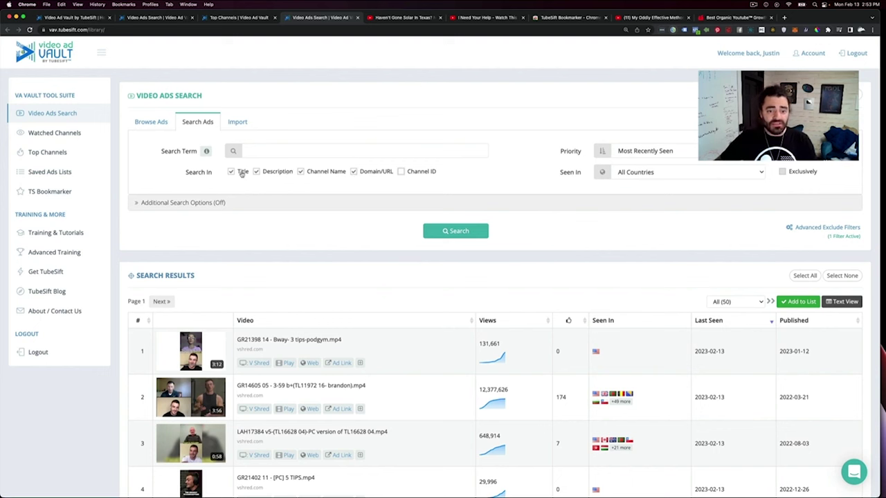
Search for 'piano' and browse the results led by a Lil Baby x Drake type beat.
click(291, 150)
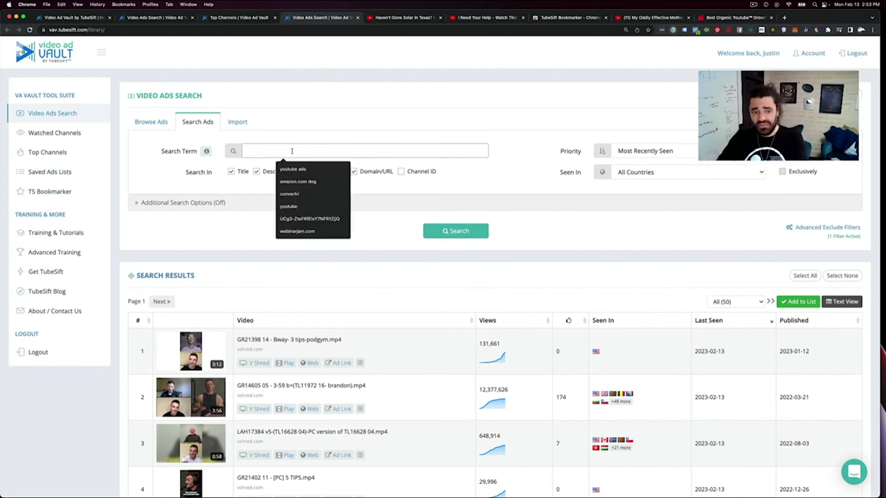
text(piano)
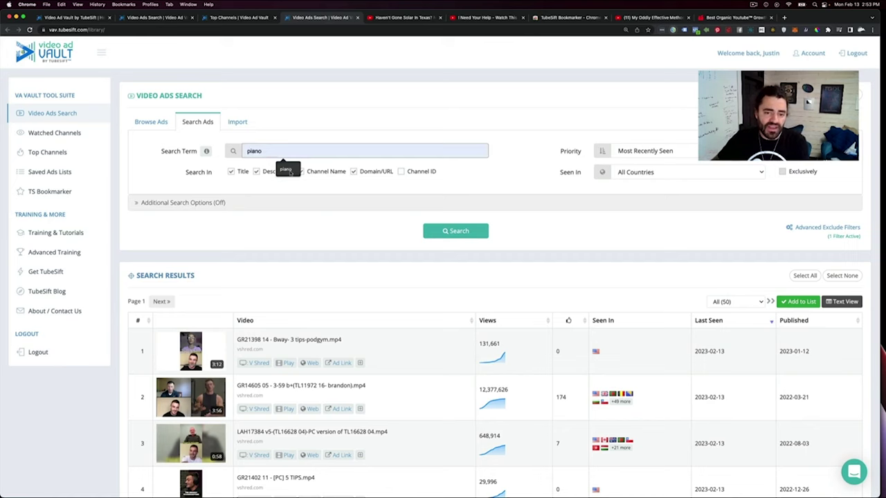
click(289, 171)
click(453, 232)
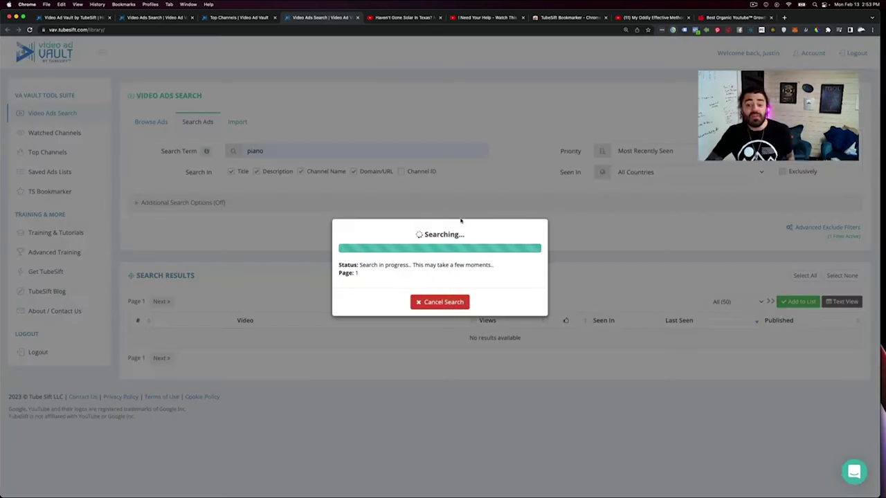
scroll(552, 200, down, 2)
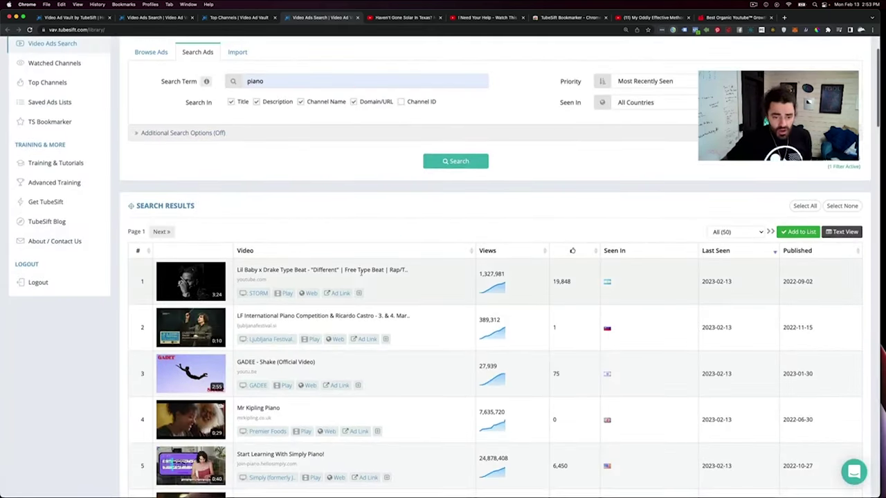
scroll(361, 272, down, 6)
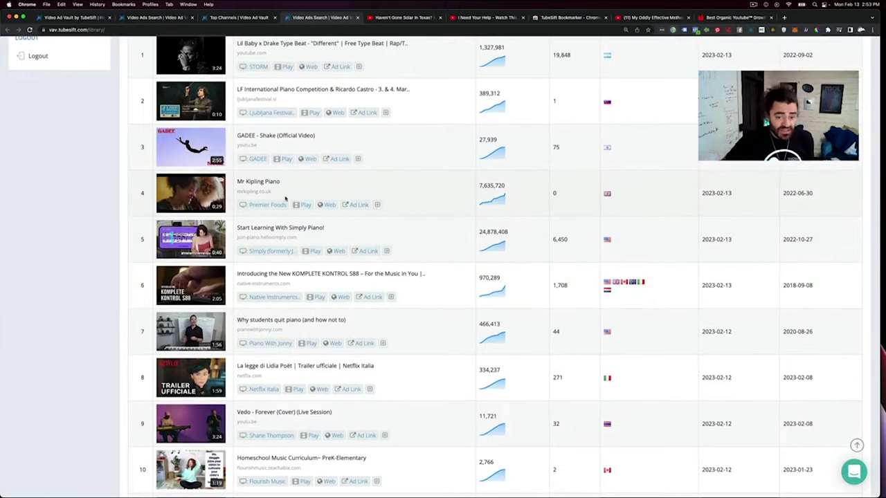
scroll(285, 198, down, 5)
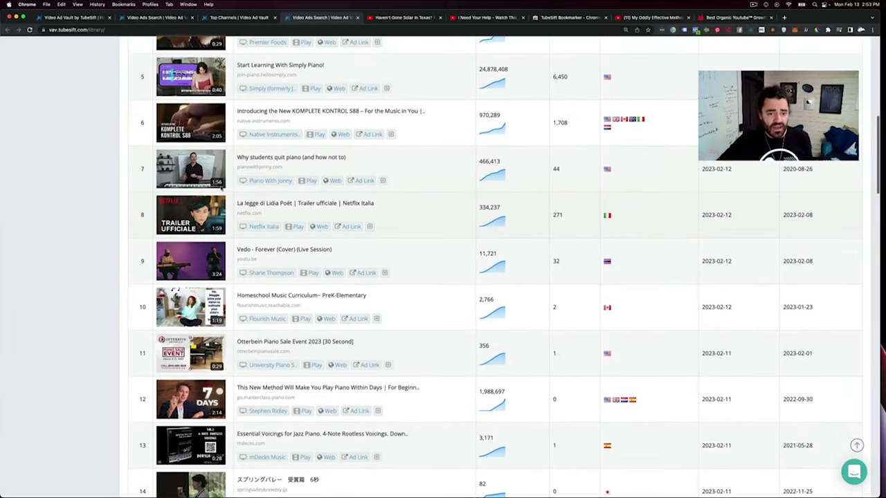
From the 'Why students quit piano' ad details, open the Piano With Jonny channel's 13 ads.
click(383, 181)
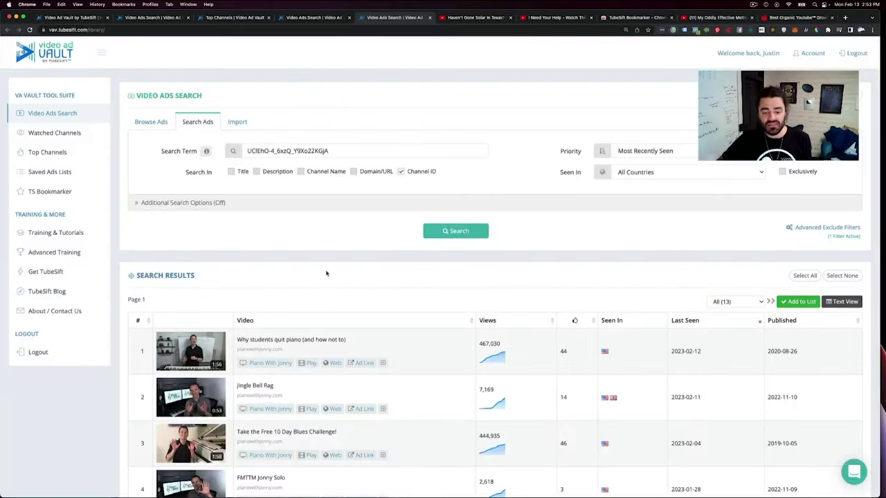
scroll(327, 273, down, 7)
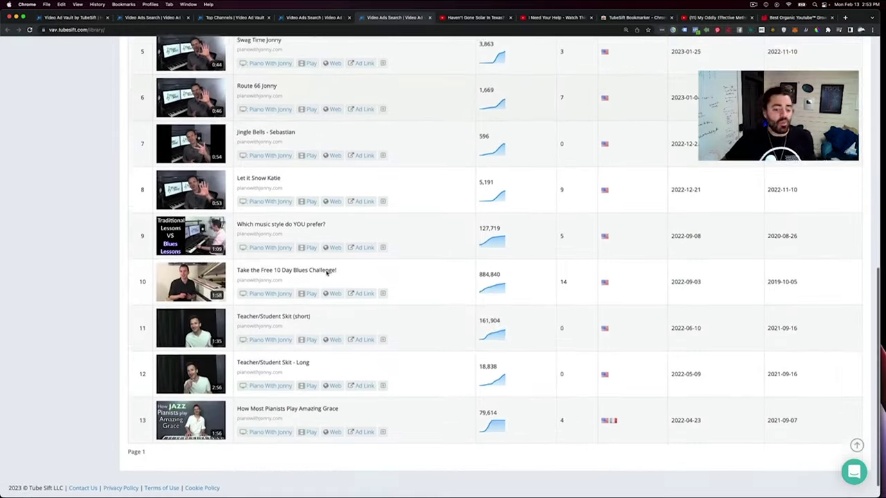
scroll(326, 273, up, 6)
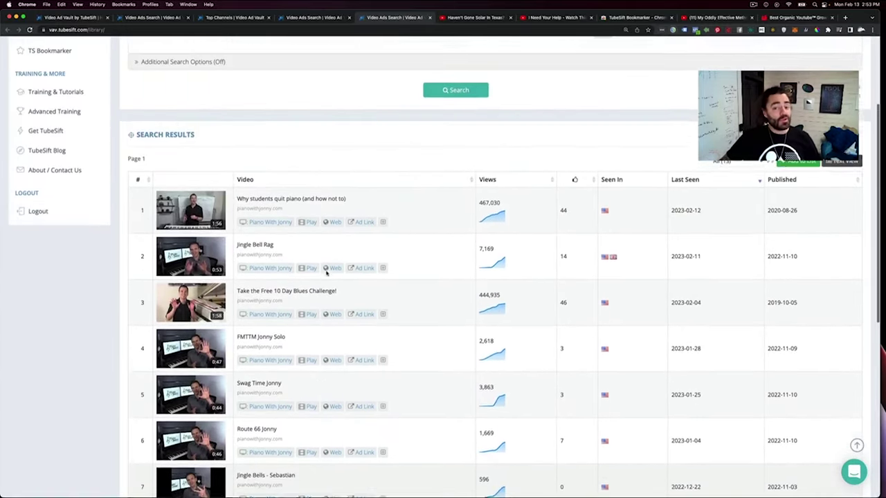
scroll(326, 273, up, 3)
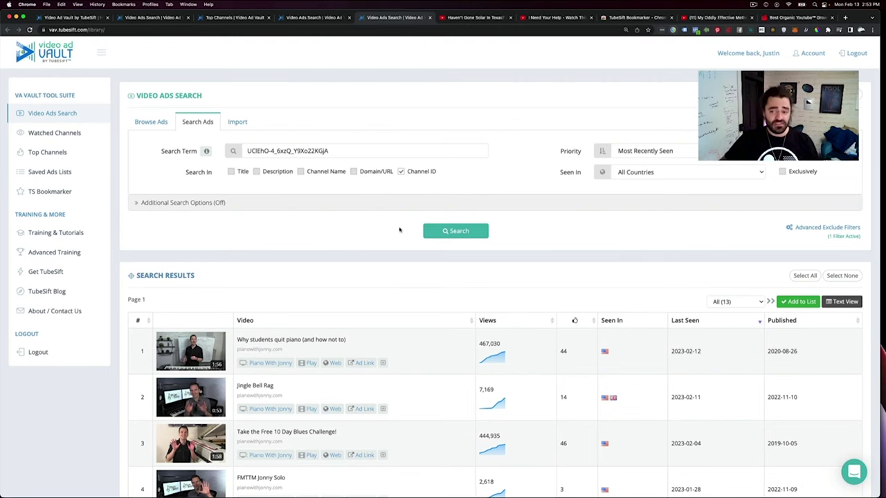
Review the views, duration and country exclude filters, then close them without saving.
click(818, 227)
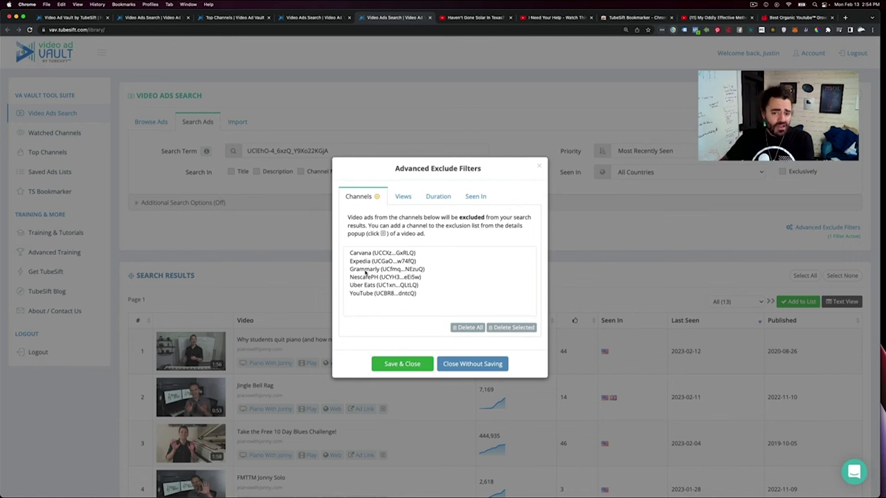
click(407, 198)
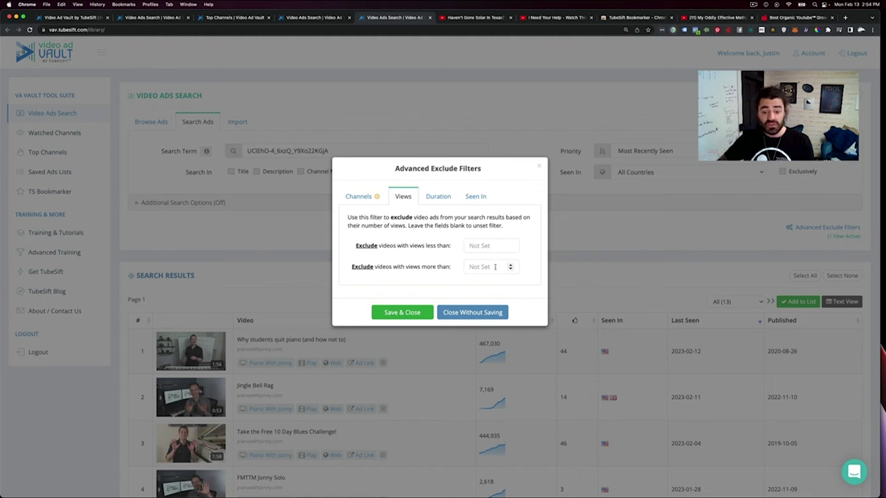
click(448, 196)
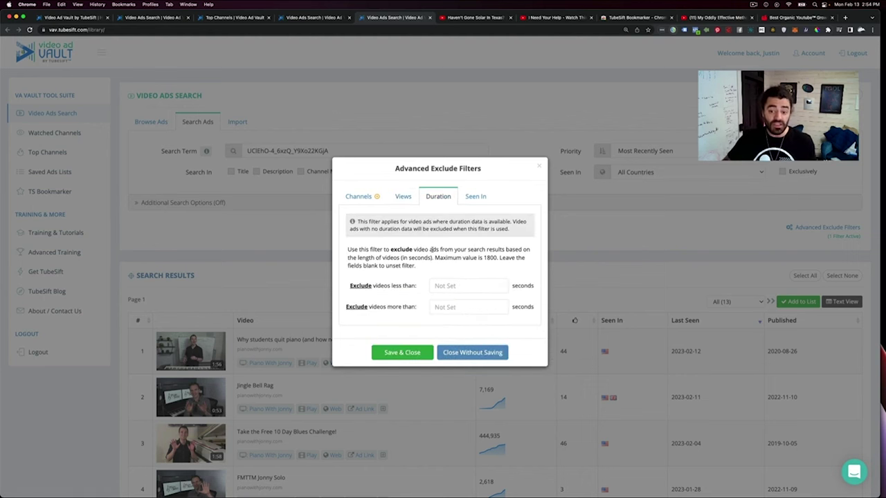
scroll(433, 250, down, 2)
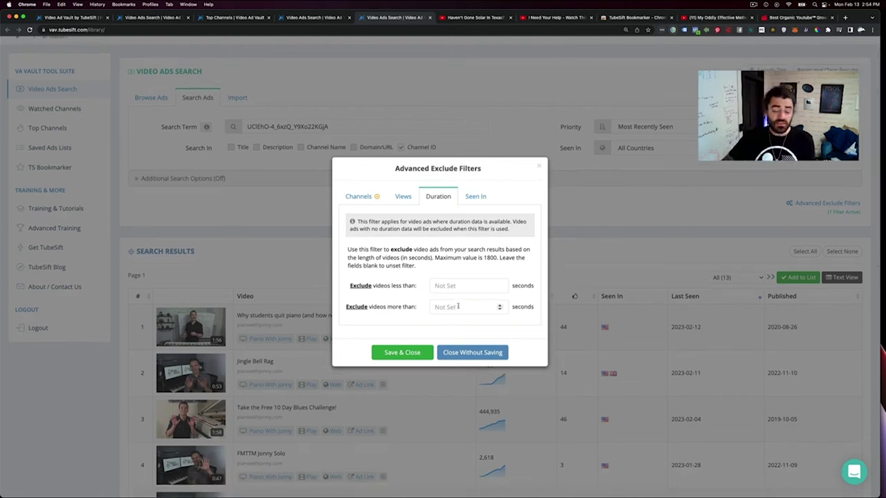
click(475, 197)
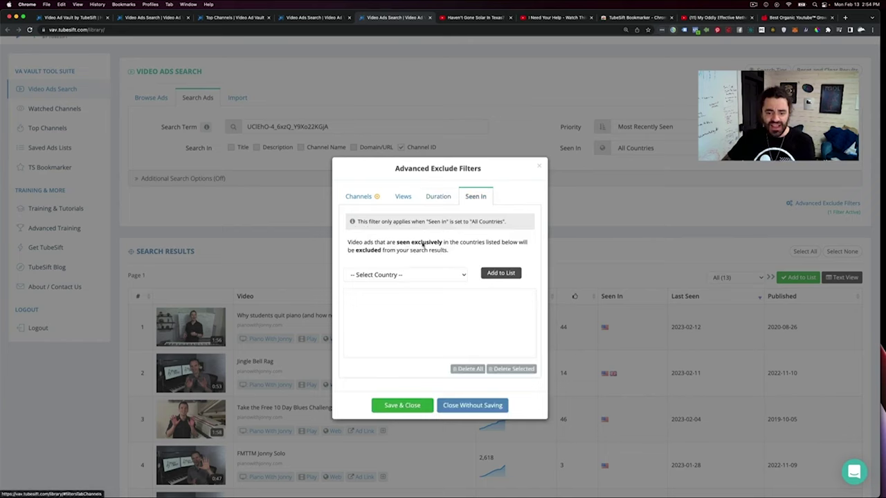
scroll(405, 304, up, 2)
click(405, 275)
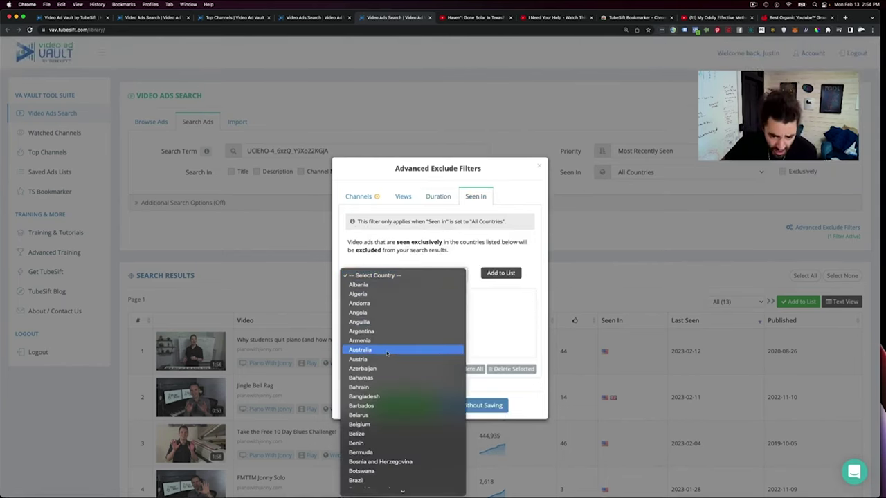
click(487, 349)
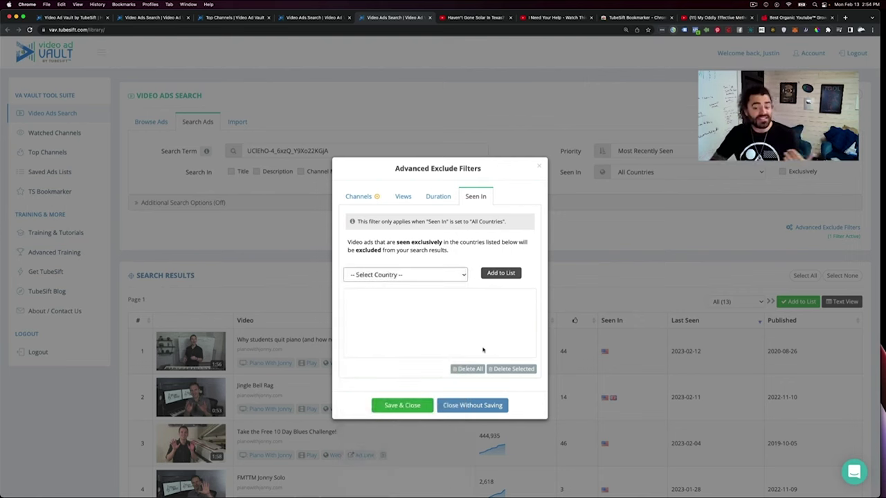
click(474, 407)
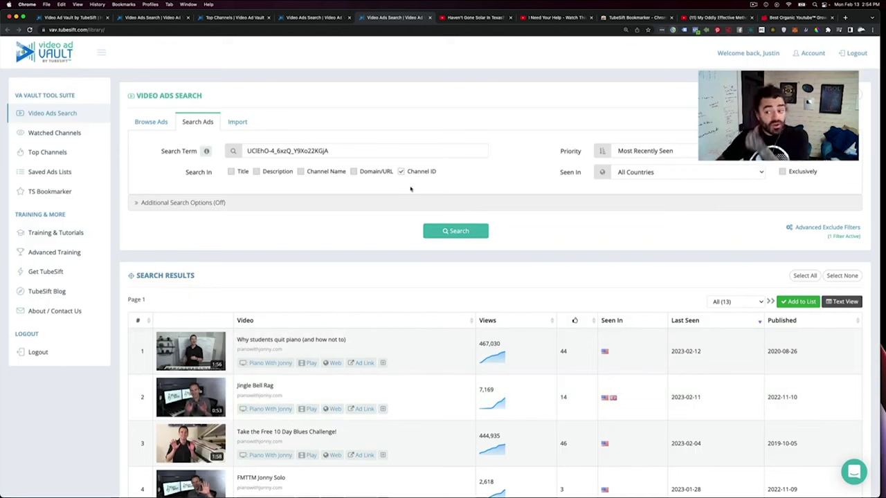
Set Seen In to United States, exclusive toggle off, keeping Most Recently Seen priority.
click(656, 174)
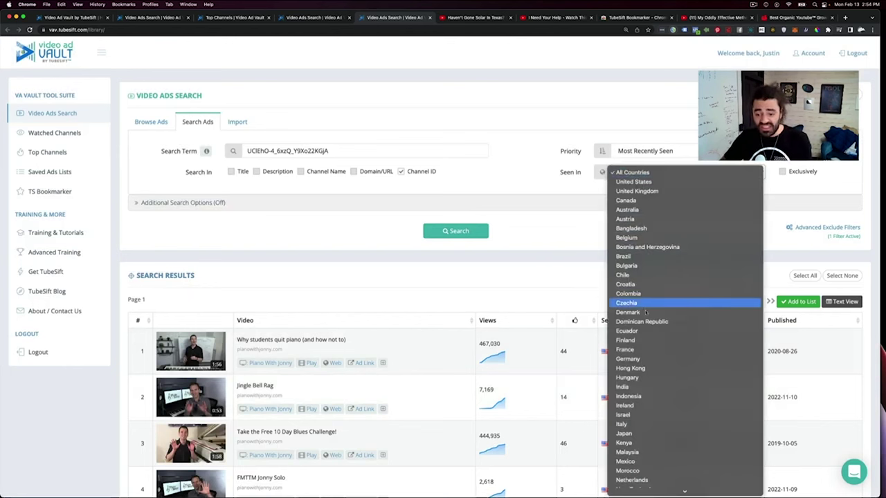
scroll(646, 325, down, 5)
scroll(645, 329, up, 3)
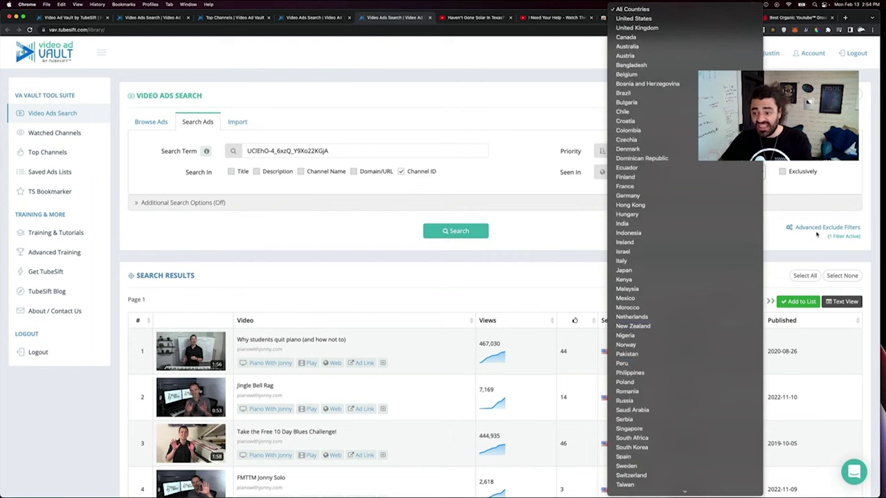
click(793, 211)
click(784, 175)
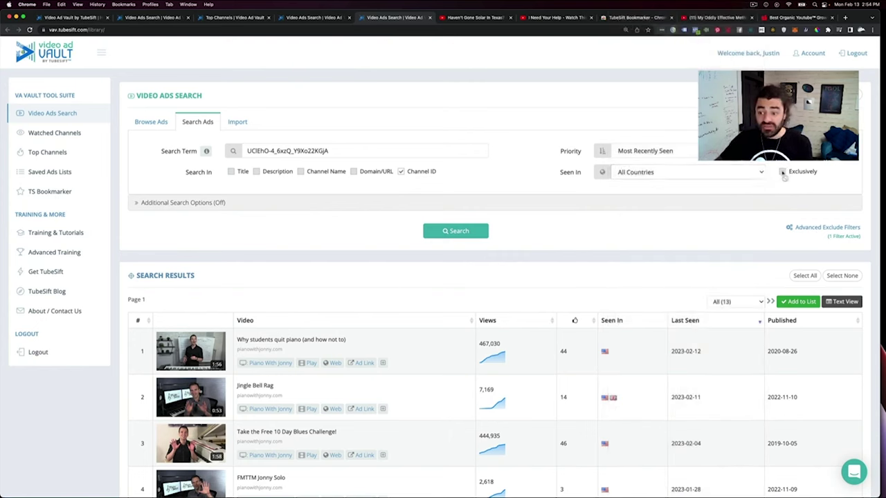
click(750, 176)
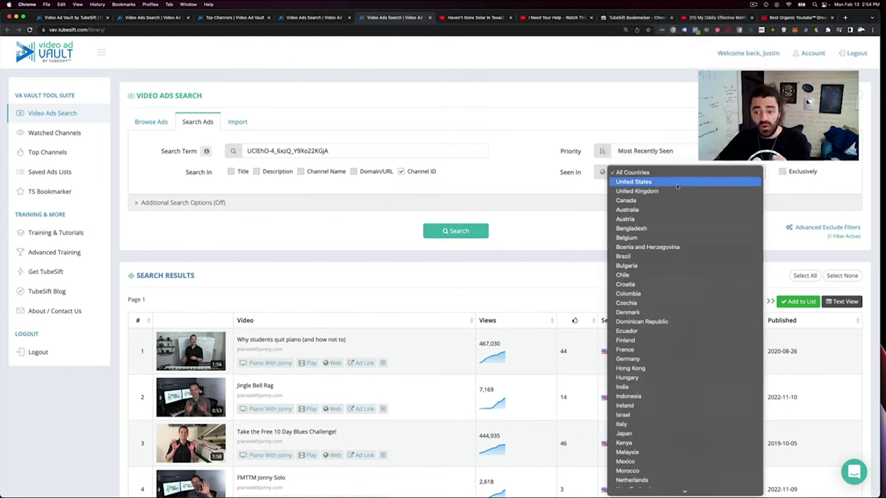
click(751, 181)
click(782, 172)
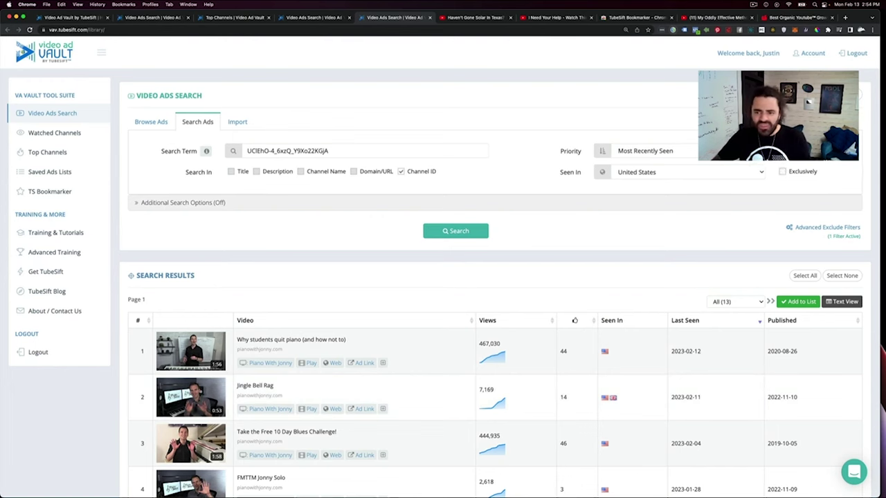
click(647, 151)
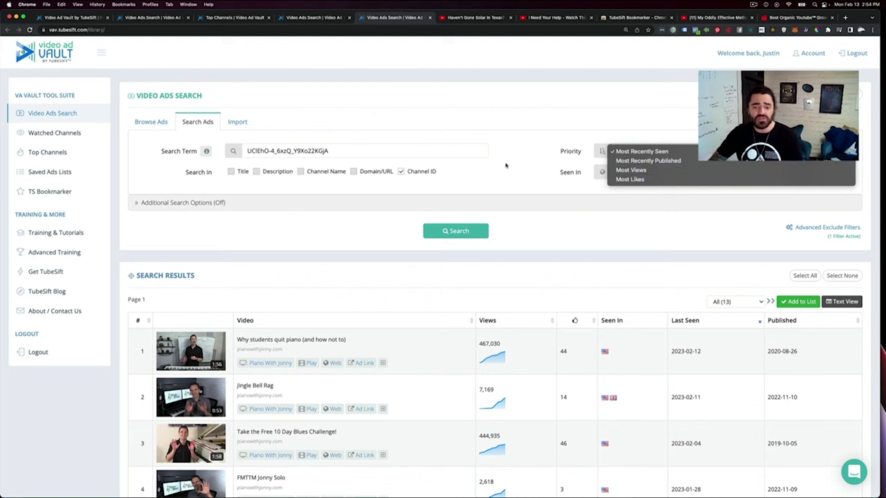
click(504, 112)
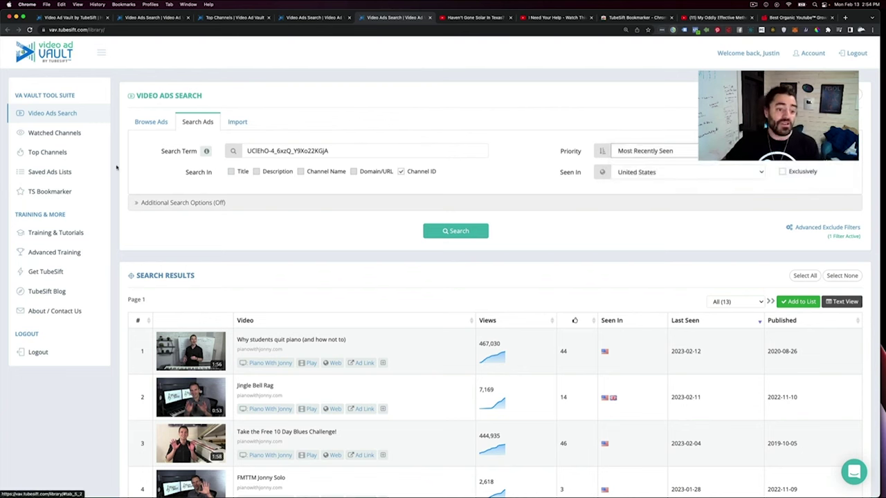
Back on Video Ads Search, select the four top piano ads, including Jingle Bell Rag.
click(50, 172)
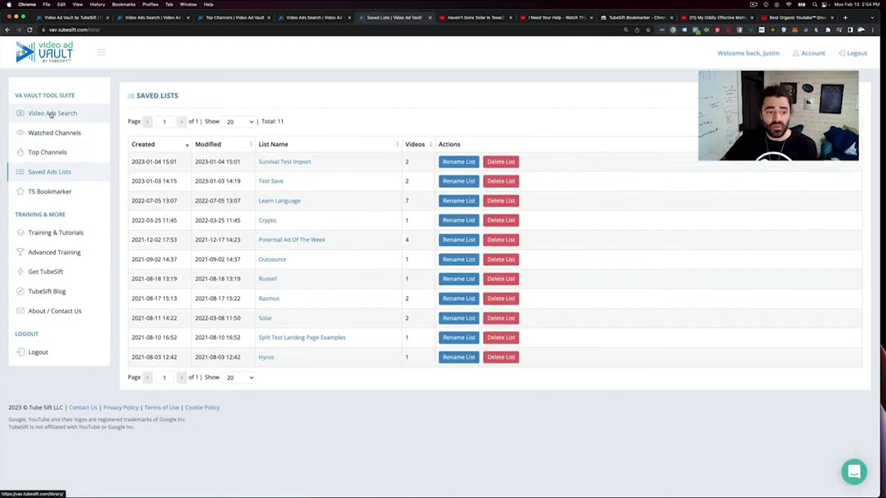
click(73, 114)
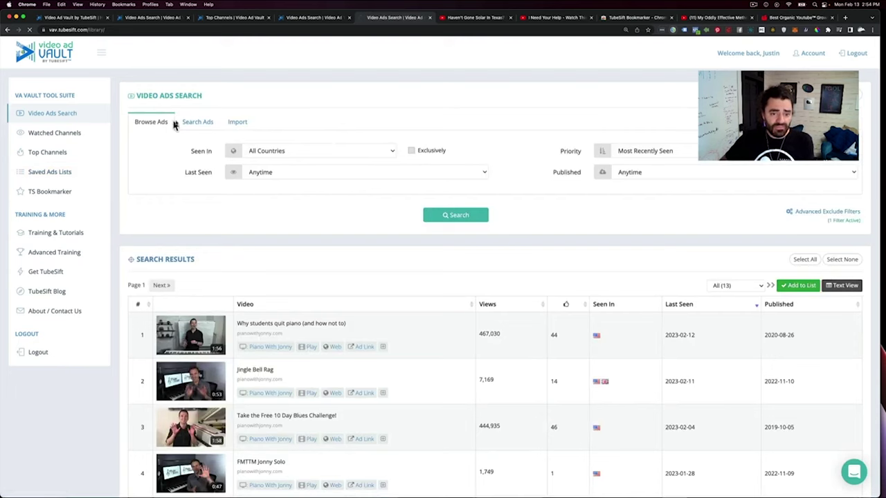
click(201, 123)
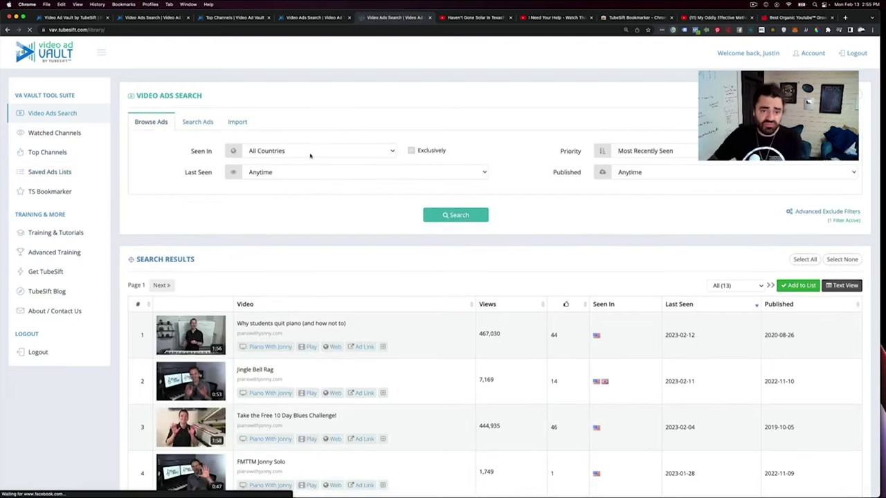
scroll(396, 372, down, 2)
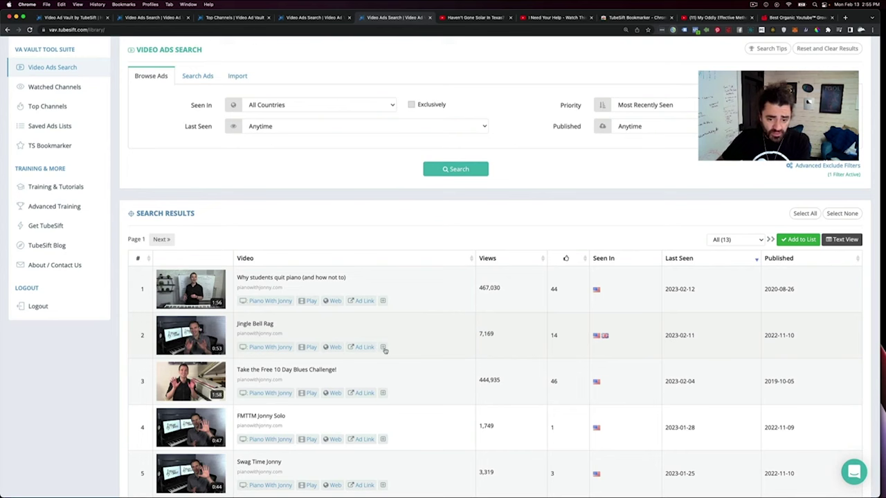
click(442, 340)
click(415, 281)
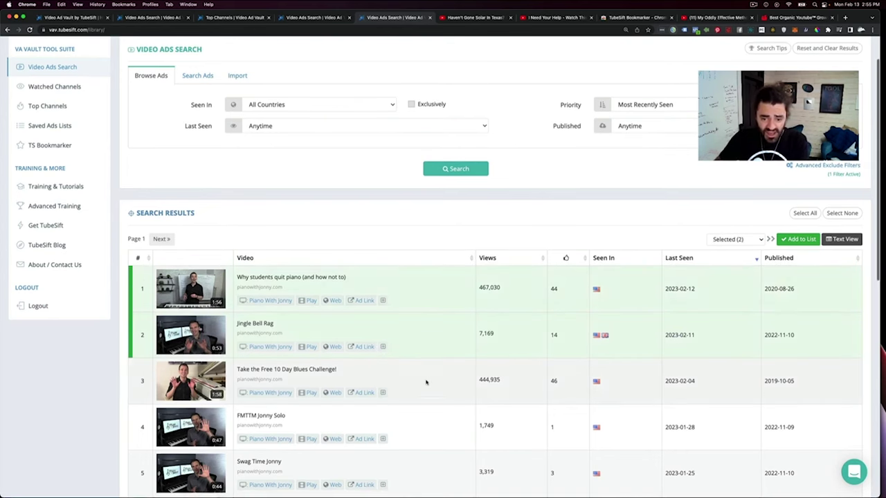
click(425, 382)
click(453, 433)
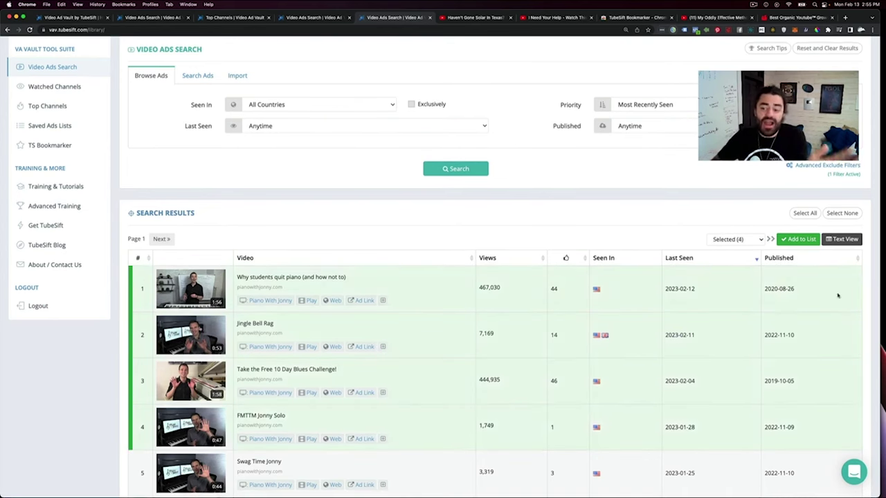
Add the four selected ads to a new saved list named 'Piano'.
click(799, 238)
click(454, 275)
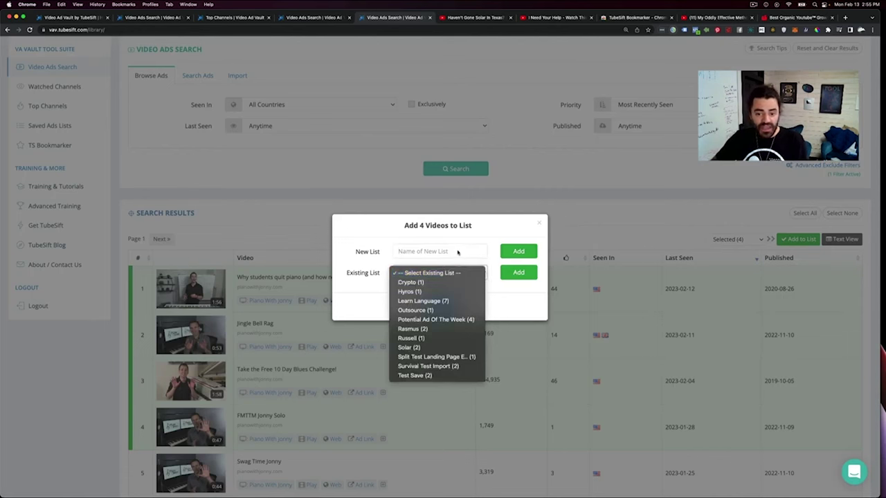
click(456, 252)
text(Piano)
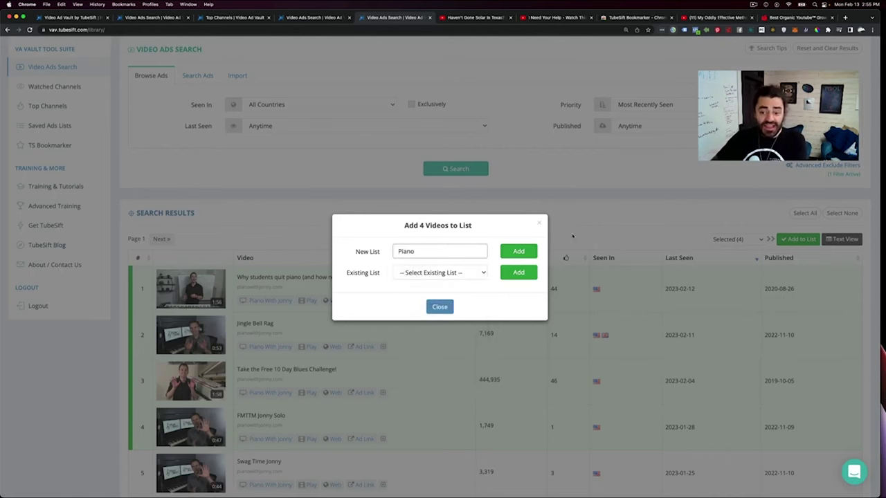
click(519, 251)
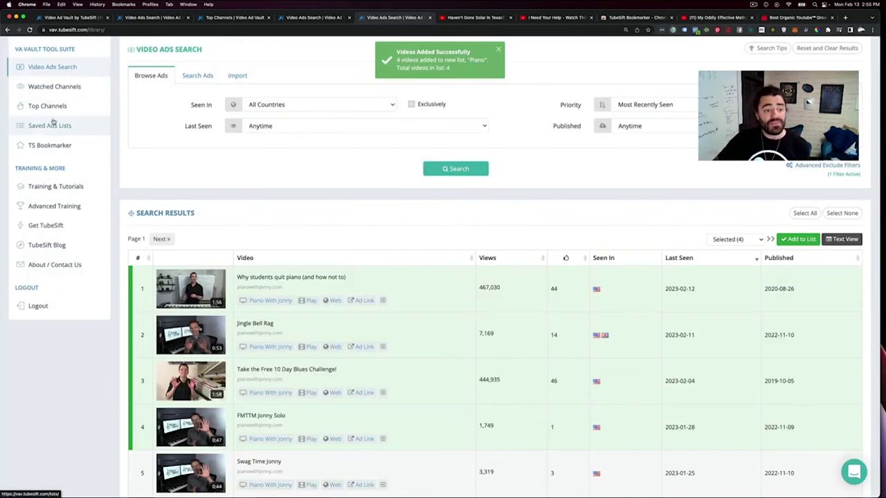
View the Piano list's four videos, then delete the list, leaving 11 saved lists.
click(54, 124)
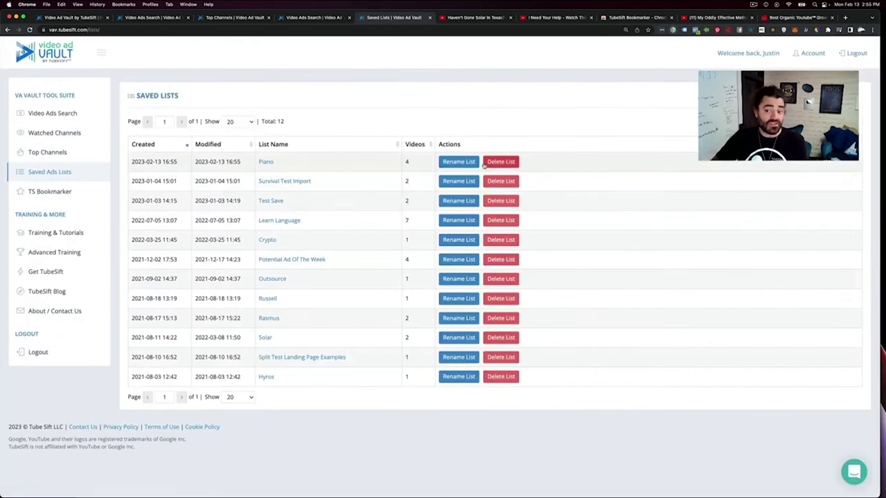
click(270, 162)
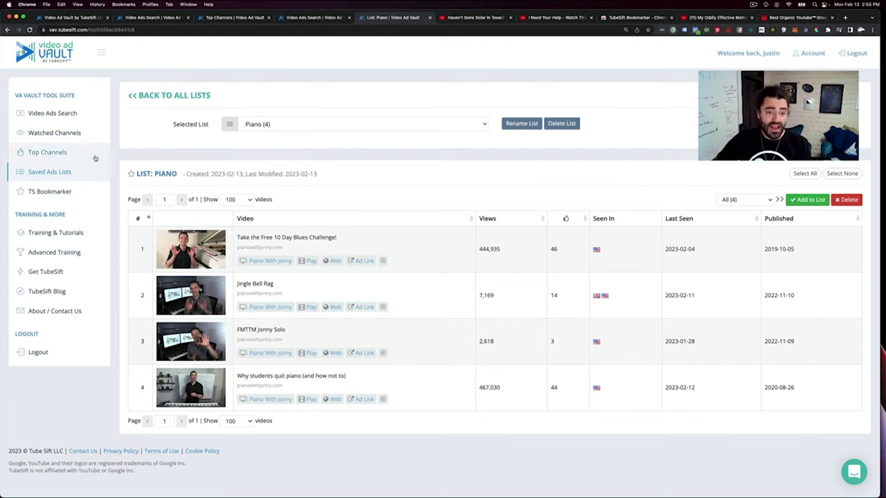
click(161, 101)
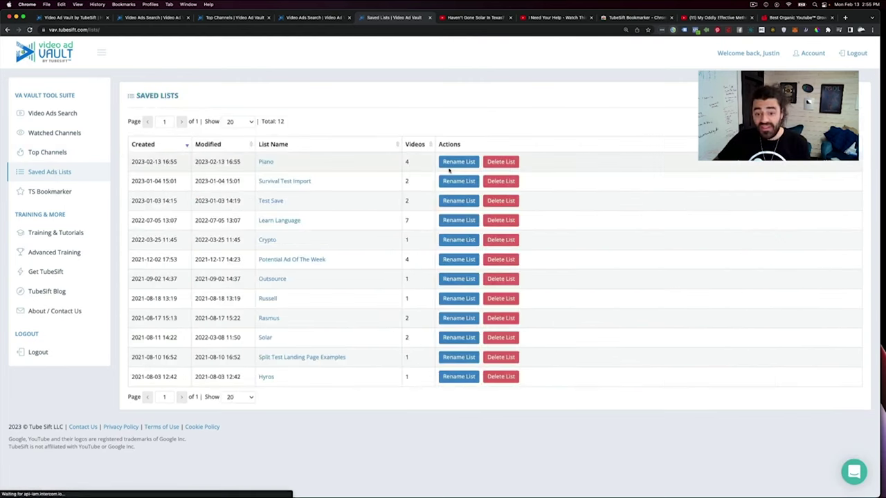
click(501, 161)
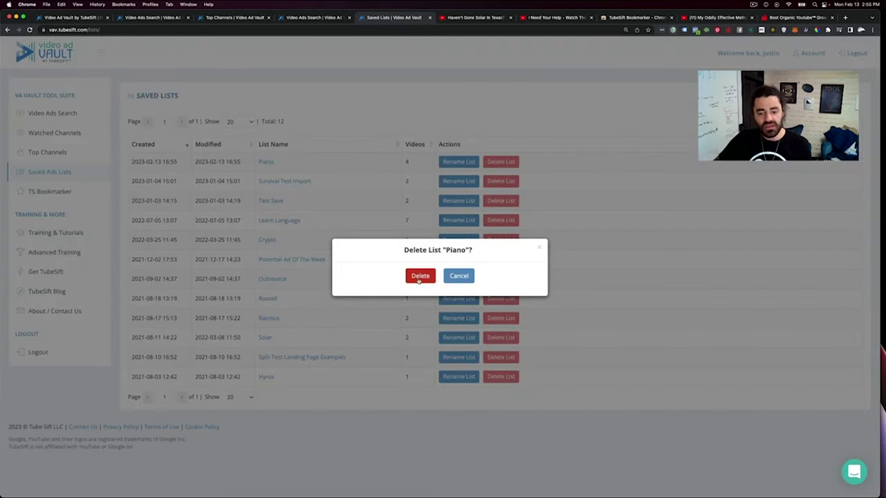
click(420, 275)
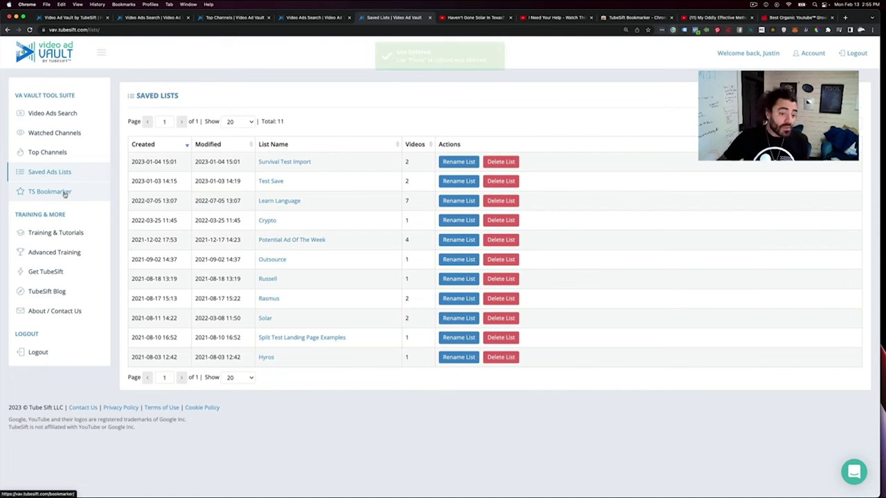
Browse Advanced Training's Module 2 and 3 videos, then return to the 13 Piano With Jonny ads.
click(79, 234)
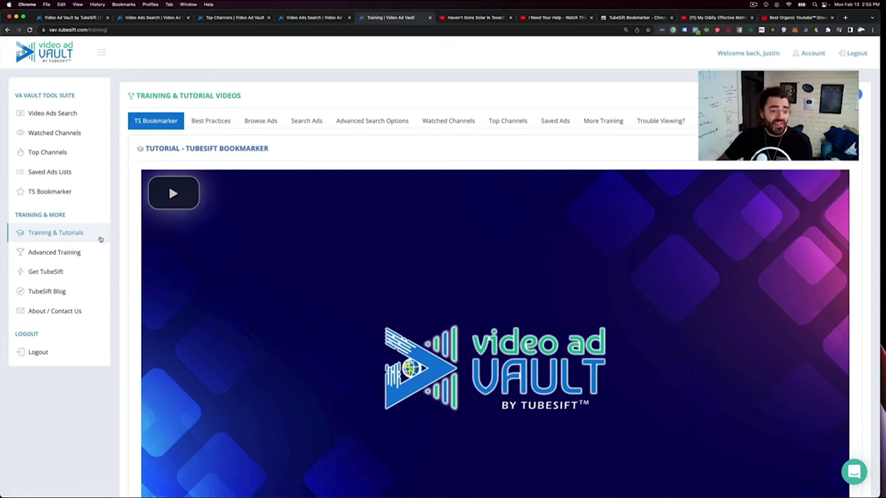
click(86, 253)
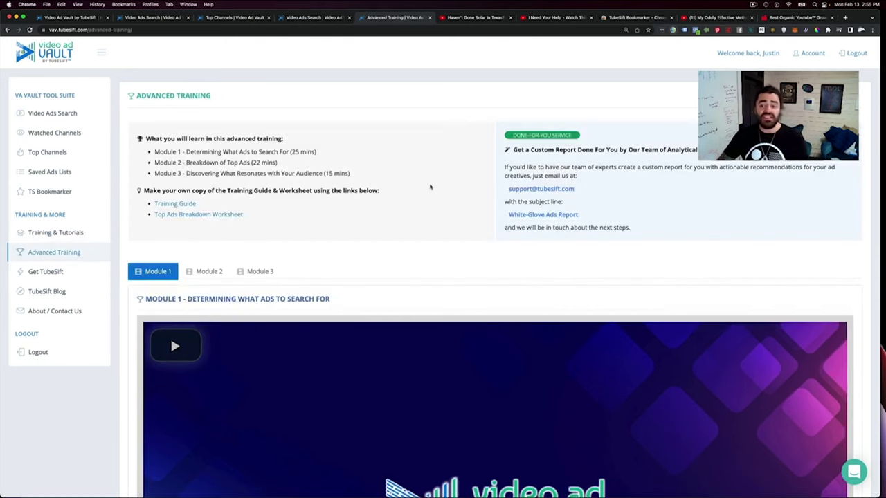
scroll(430, 187, down, 5)
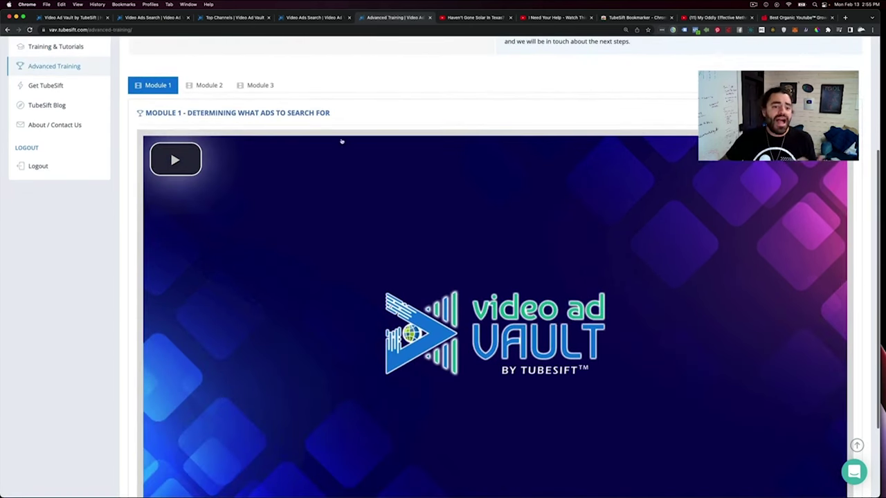
scroll(369, 166, down, 5)
scroll(369, 166, up, 4)
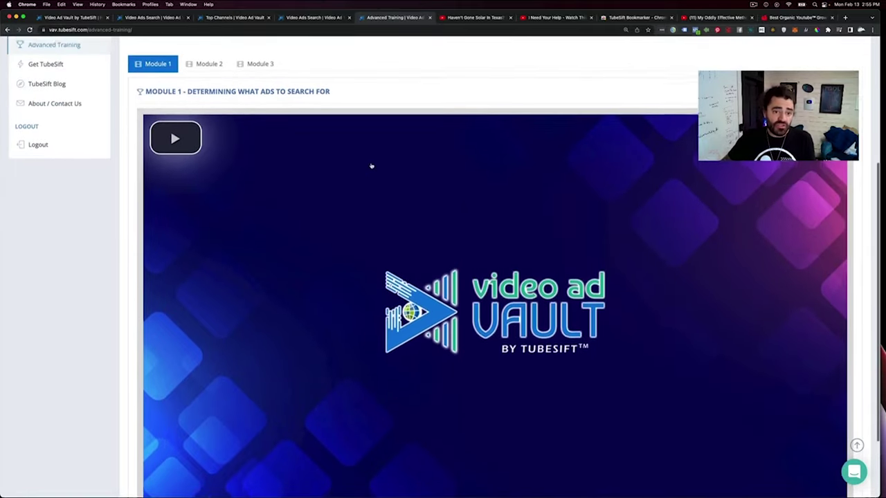
click(211, 77)
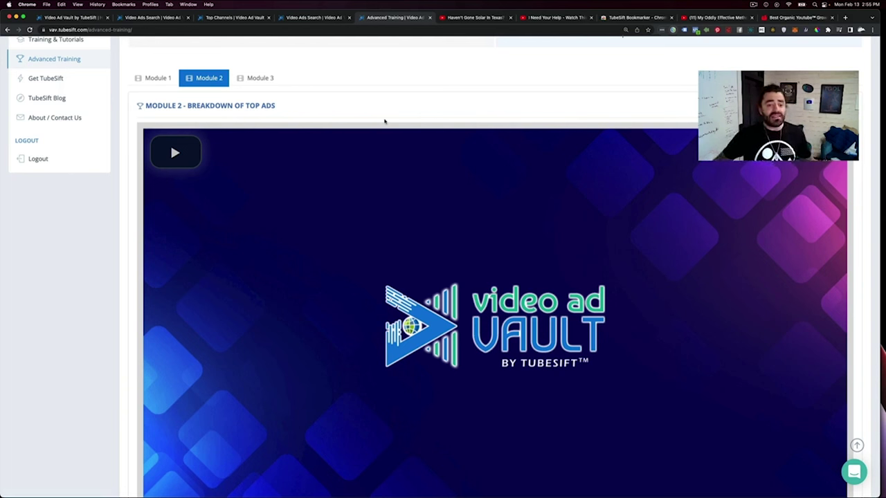
click(255, 77)
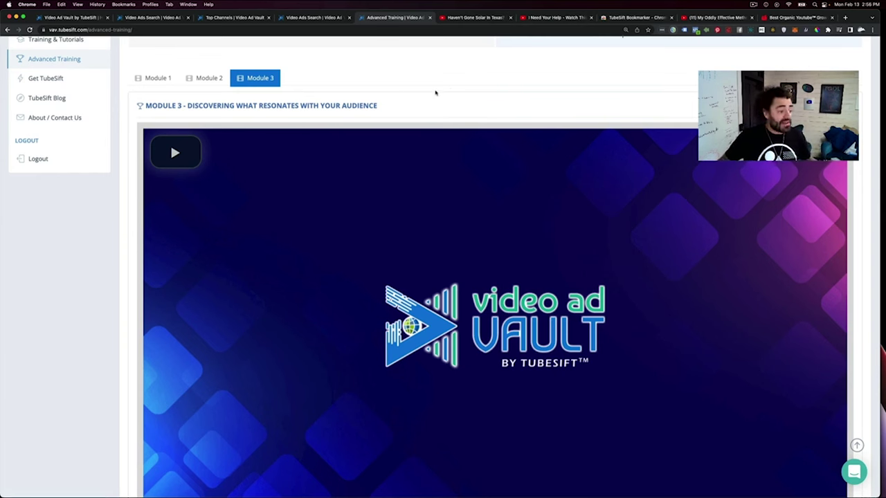
scroll(458, 87, up, 3)
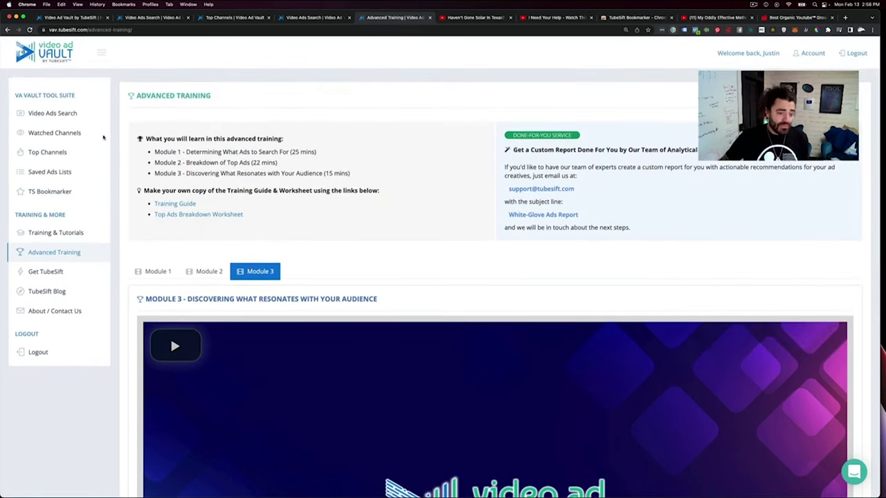
click(58, 115)
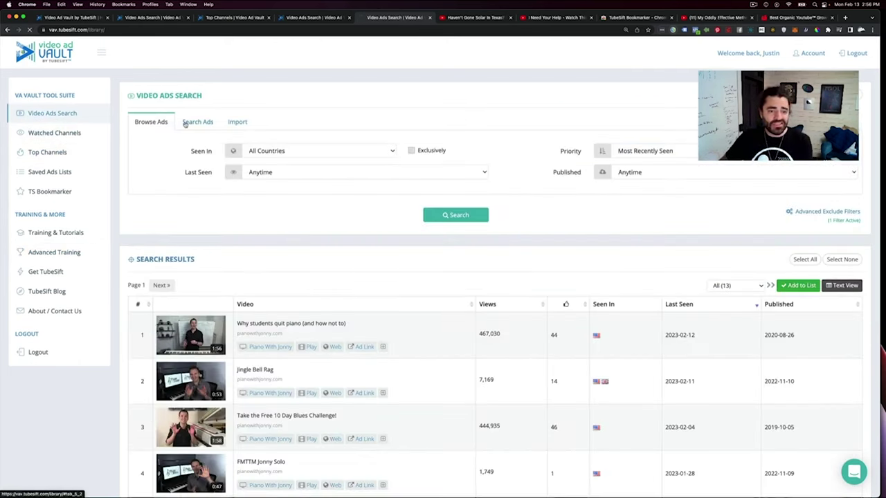
Run the term-based browse search with Seen In left at All Countries and Last Seen at Anytime.
click(184, 124)
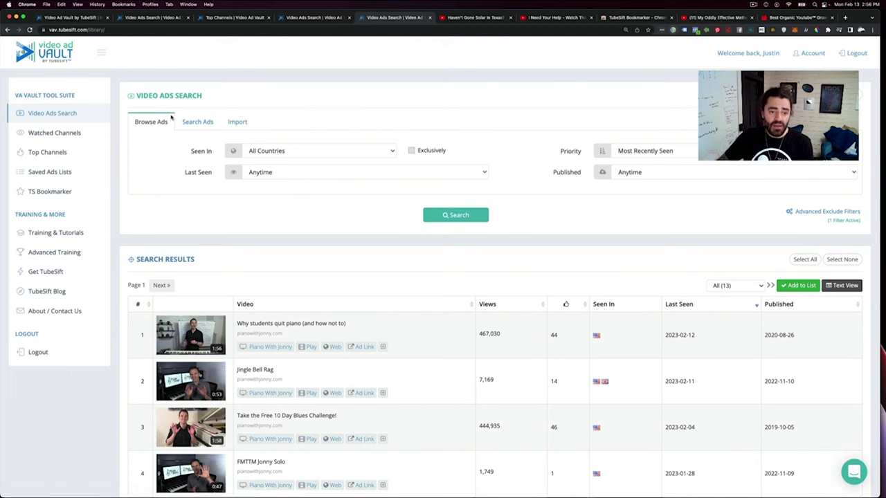
click(309, 153)
click(270, 151)
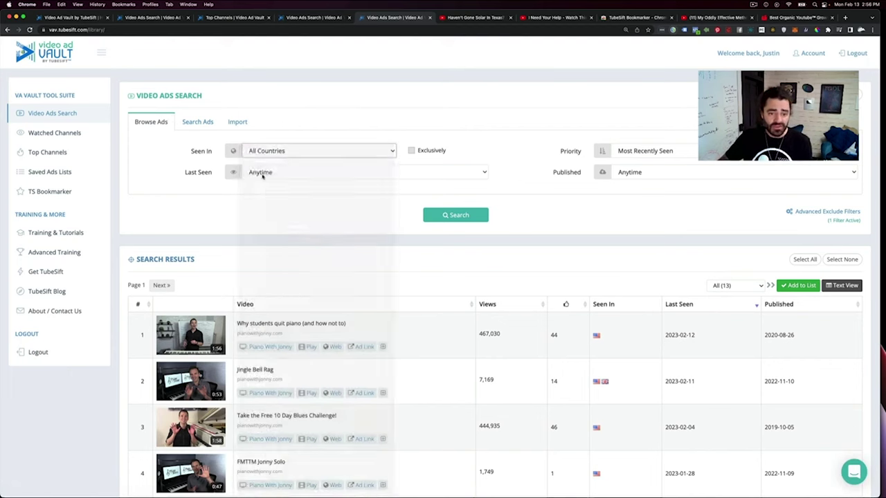
click(277, 172)
click(552, 209)
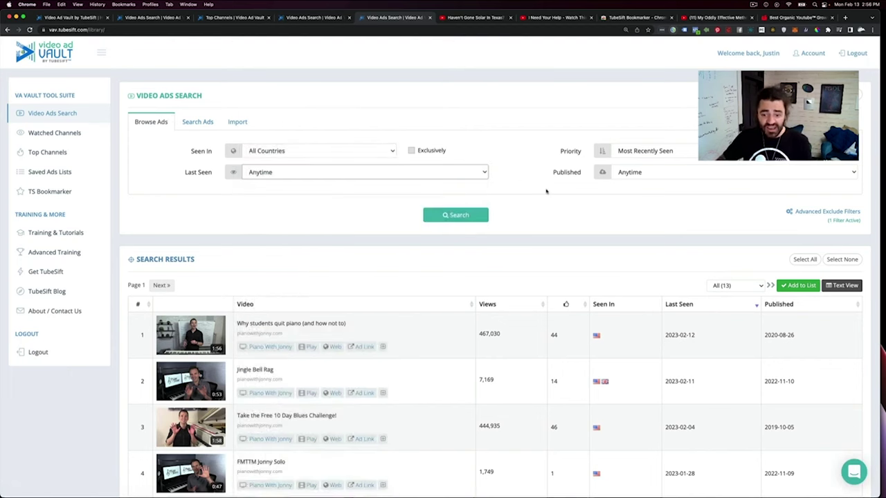
click(478, 215)
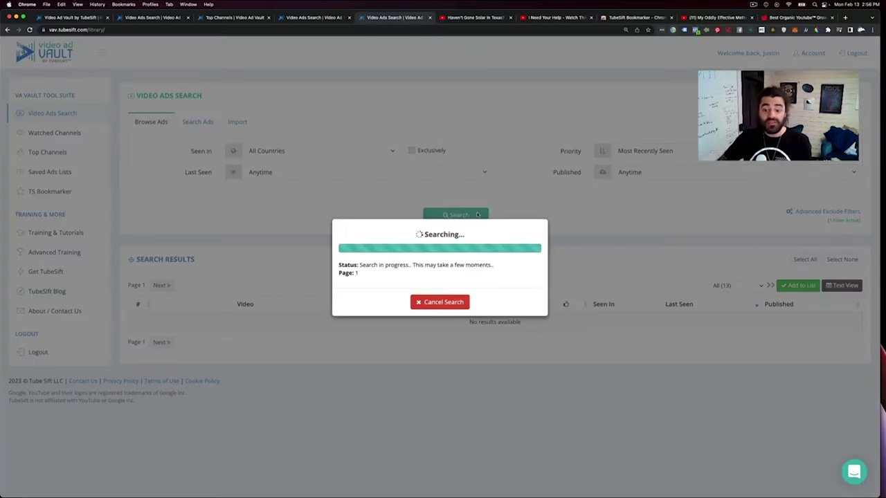
Scroll through the 50 recent ads, then bring up the Video Ad Vault homepage.
scroll(599, 242, down, 3)
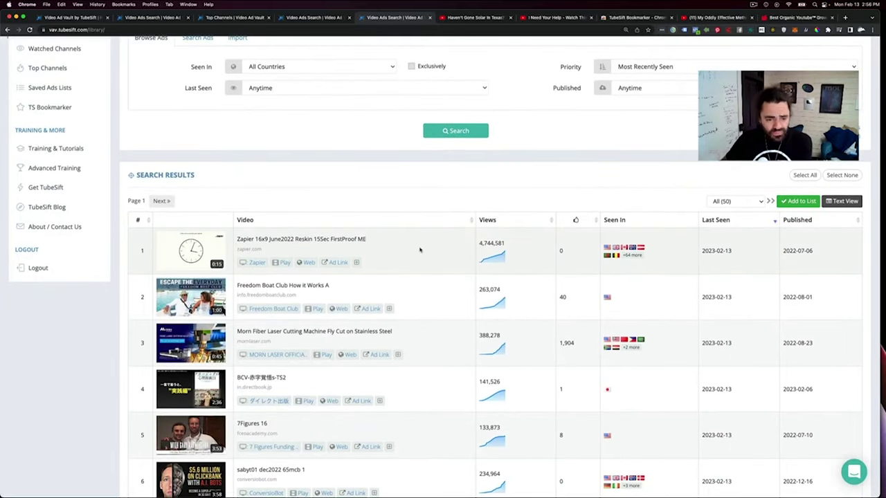
scroll(421, 251, down, 3)
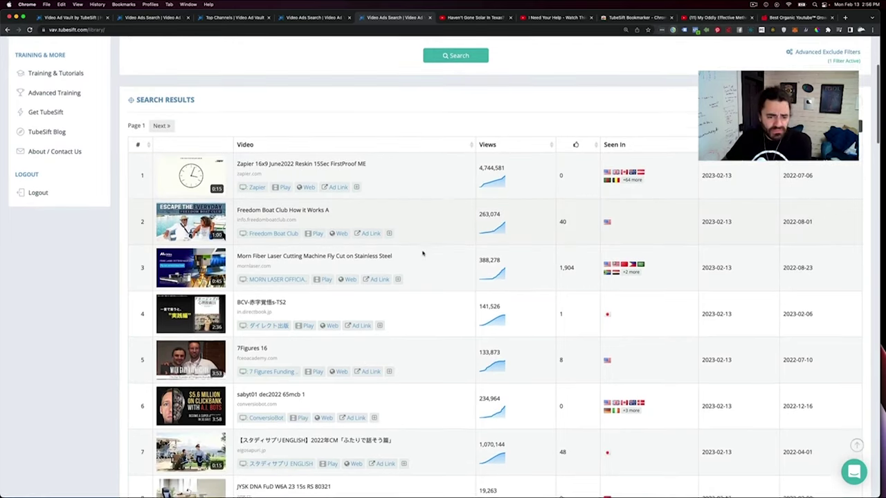
scroll(422, 252, down, 9)
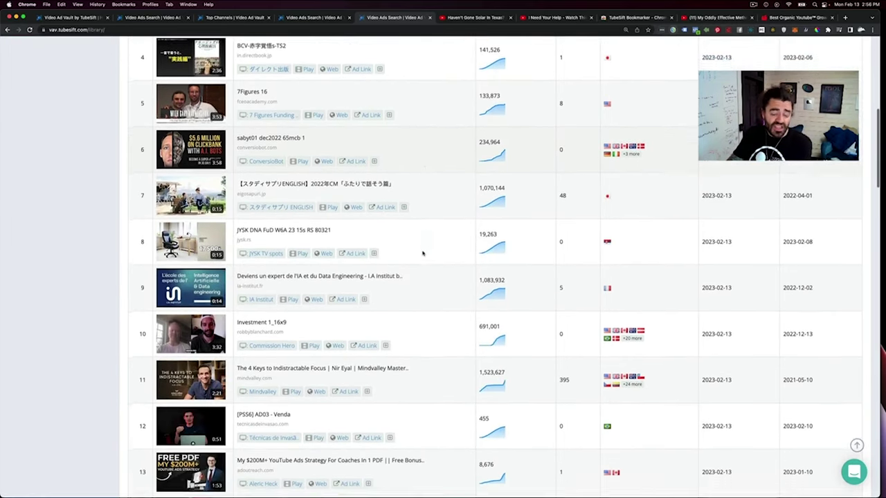
scroll(422, 252, down, 4)
scroll(416, 256, up, 1)
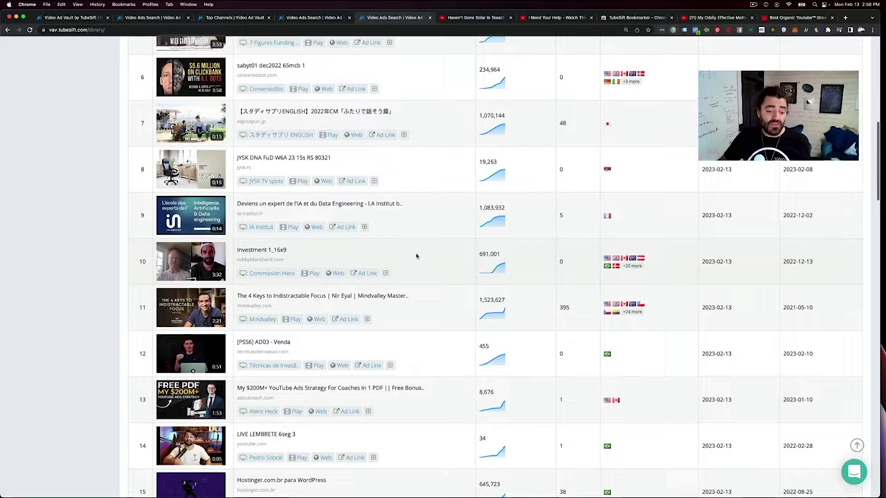
scroll(416, 256, down, 15)
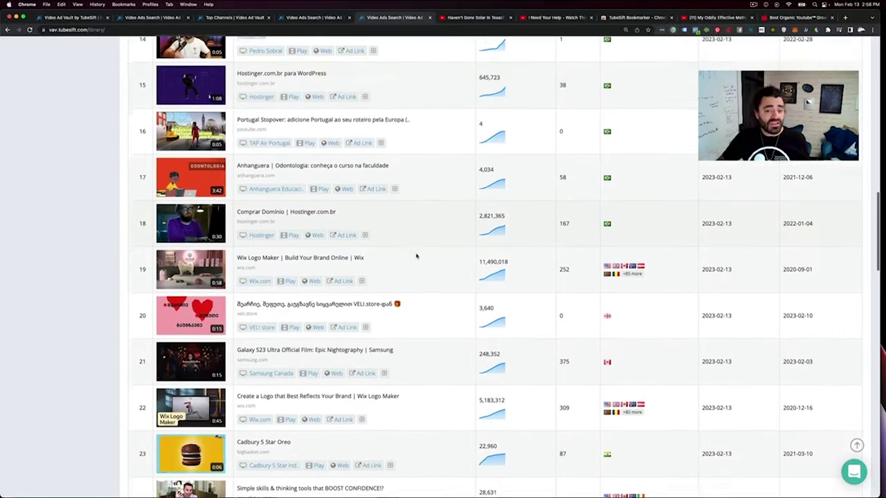
scroll(415, 256, down, 8)
scroll(415, 256, down, 10)
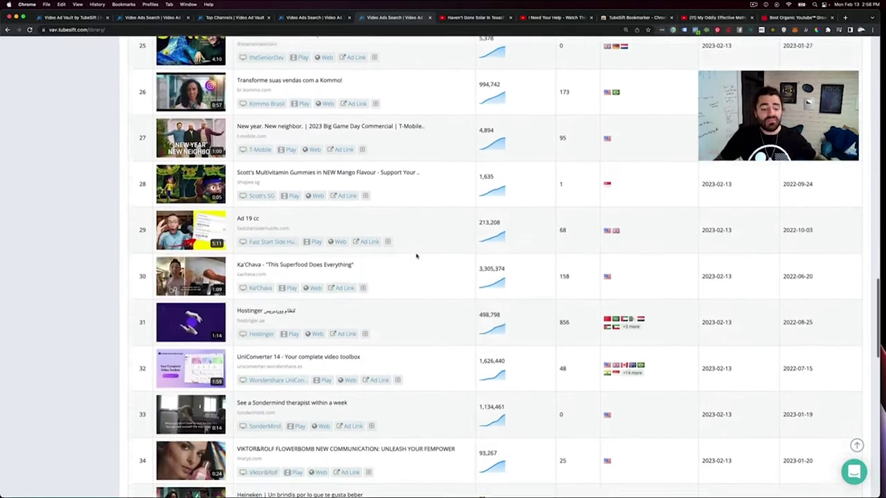
scroll(416, 256, down, 1)
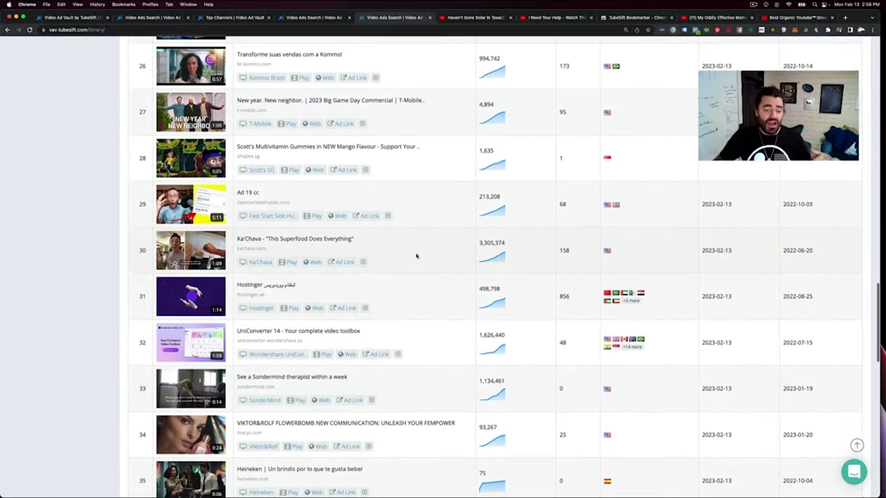
click(81, 18)
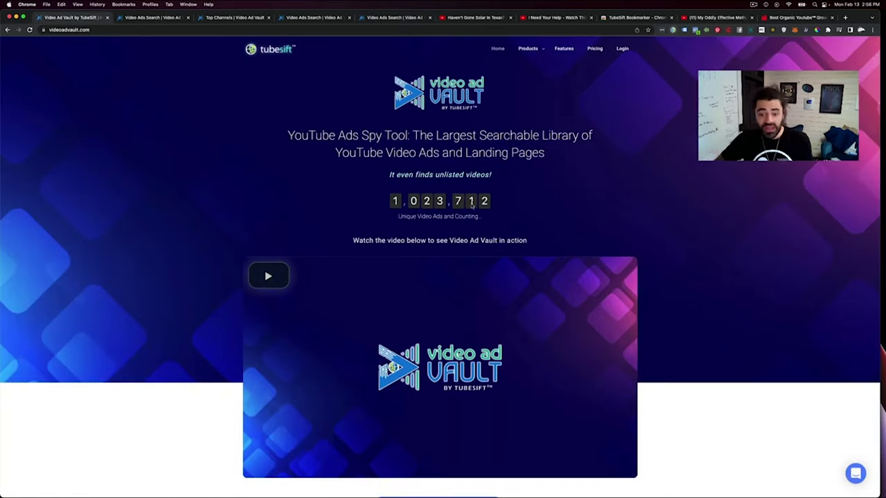
Return to the webinarjam.com United States results, closing the Bob Diamond Tax Sales 4 details.
click(163, 19)
click(348, 128)
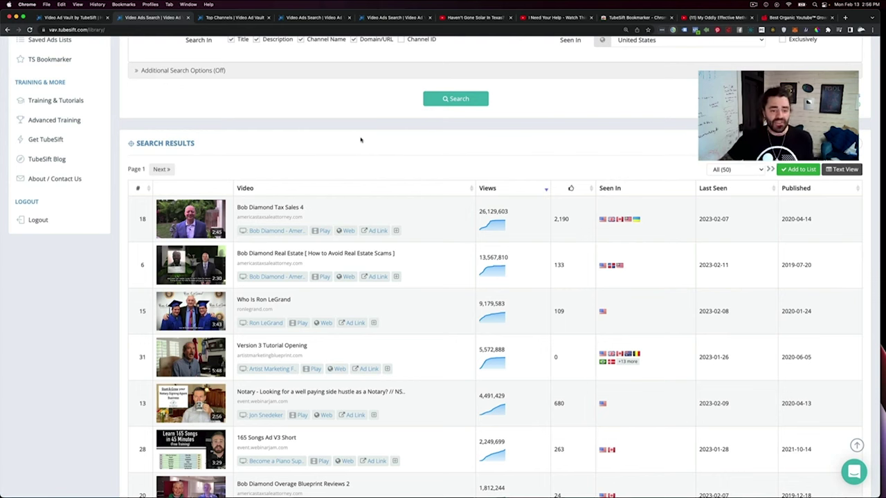
scroll(360, 140, up, 3)
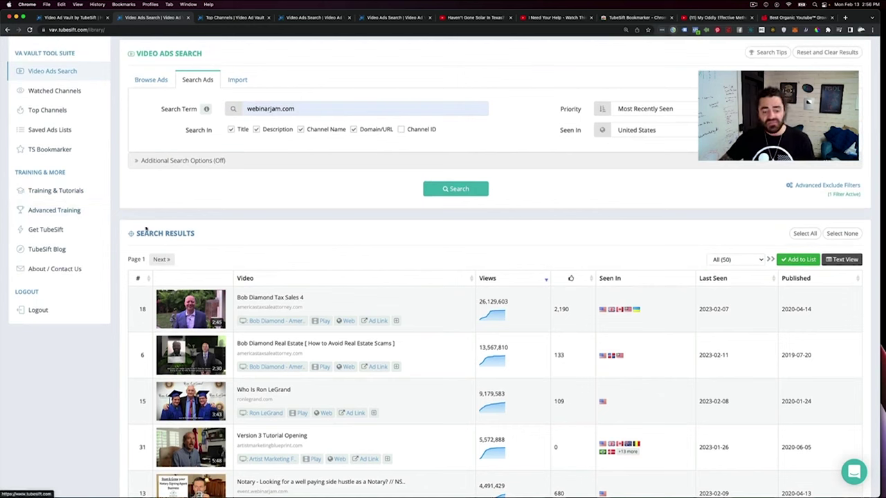
scroll(177, 222, up, 2)
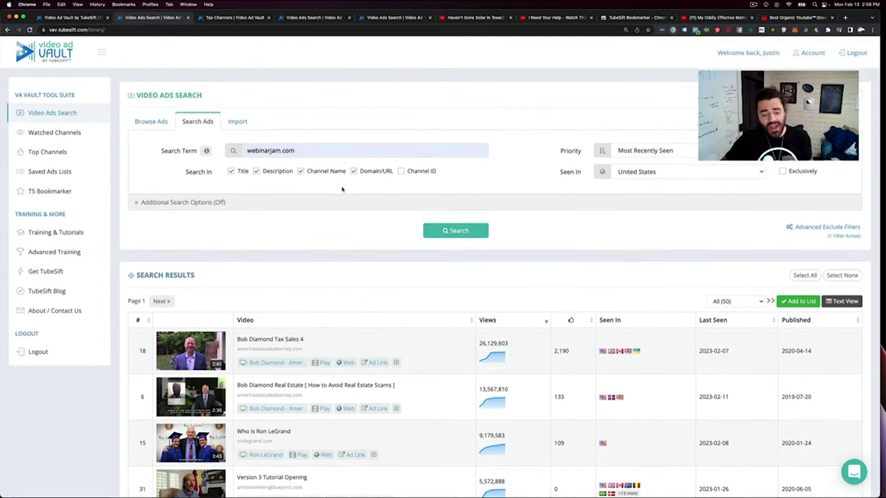
scroll(311, 193, down, 2)
scroll(332, 184, up, 2)
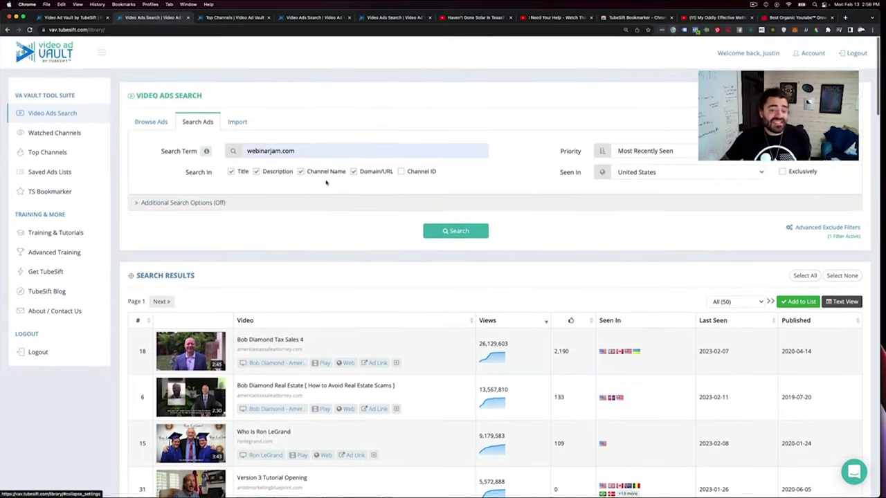
click(194, 203)
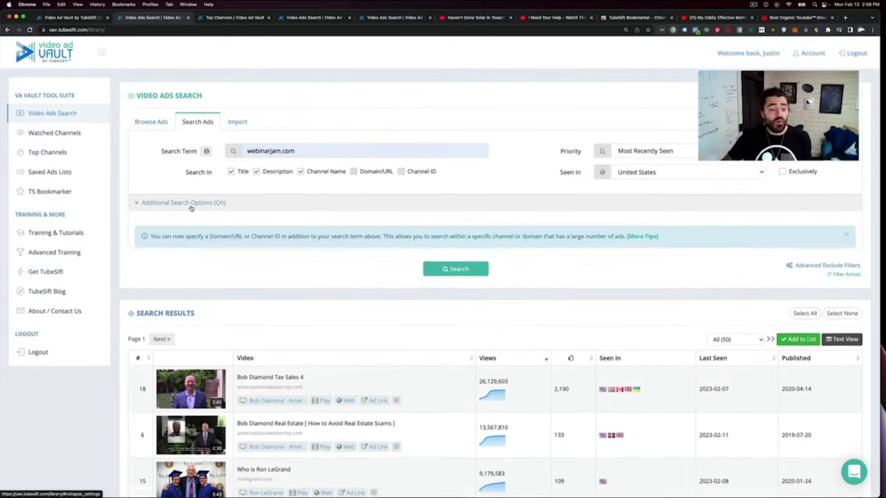
click(289, 263)
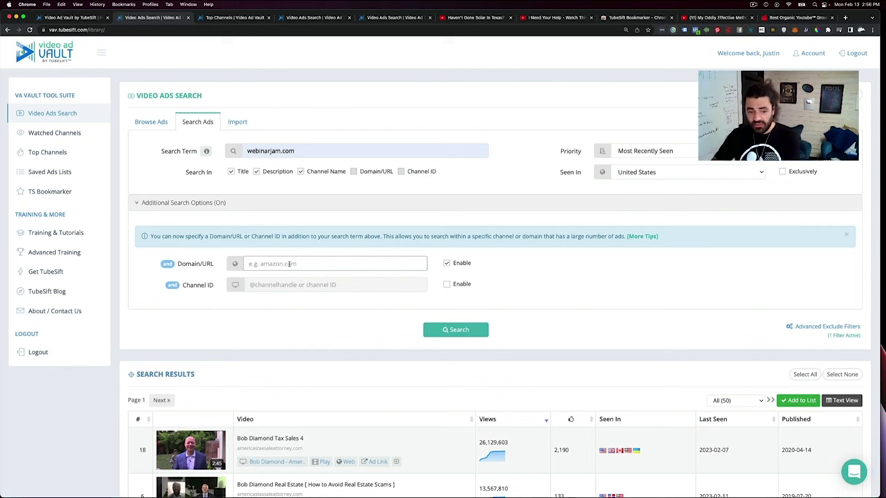
text(amazon.com)
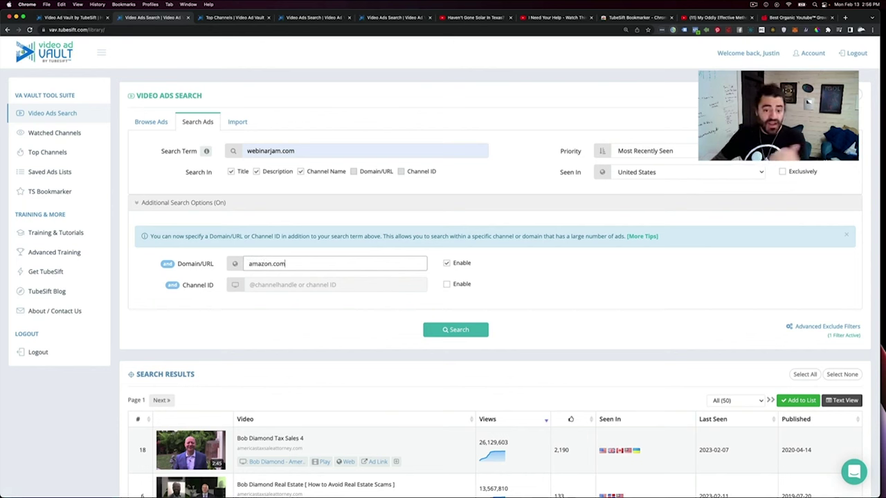
triple_click(289, 156)
key(BackSpace)
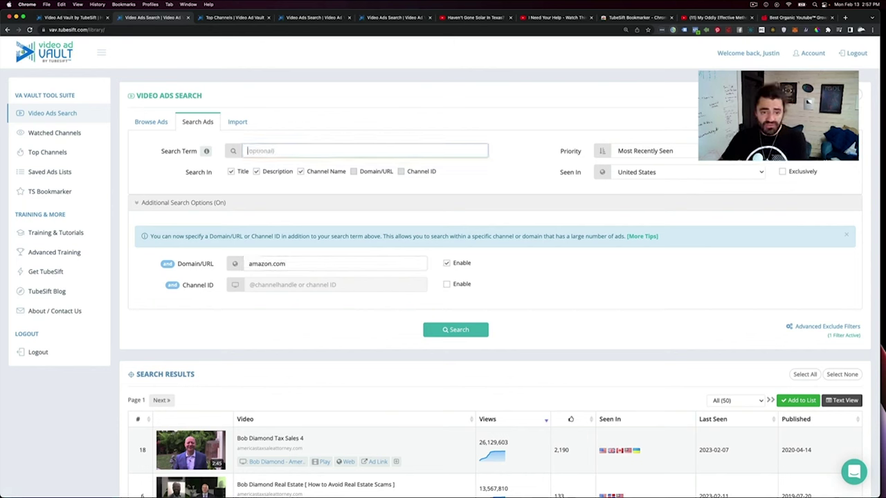
click(297, 150)
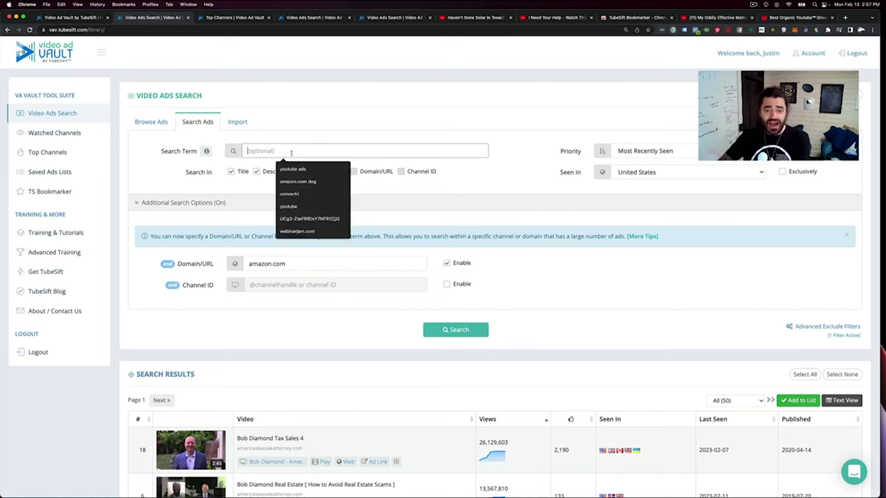
click(290, 154)
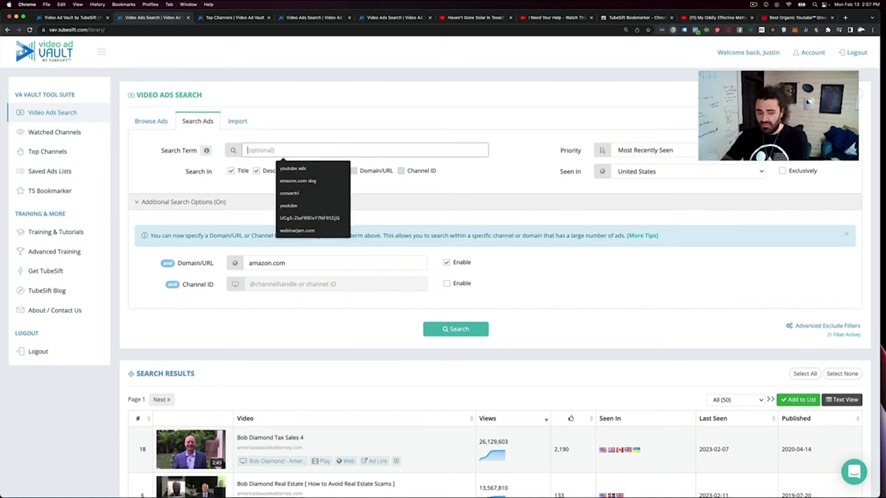
text(beach)
key(Return)
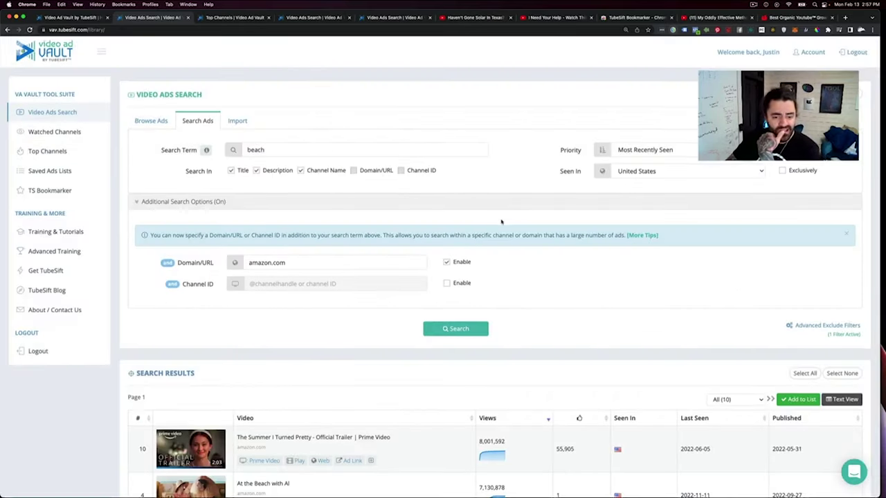
scroll(502, 221, down, 10)
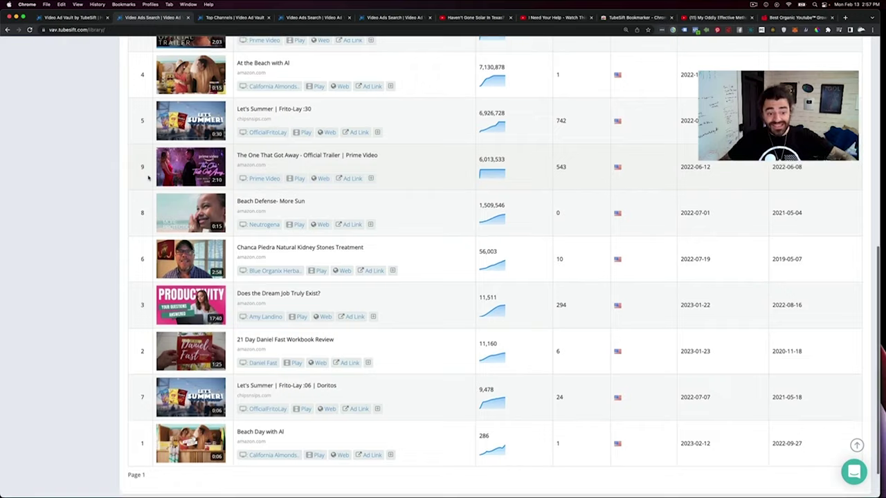
scroll(148, 178, down, 2)
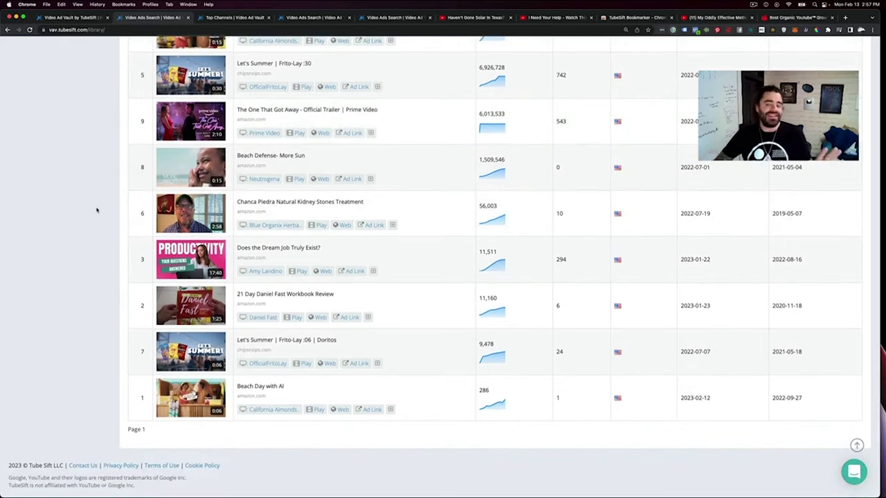
scroll(115, 211, up, 4)
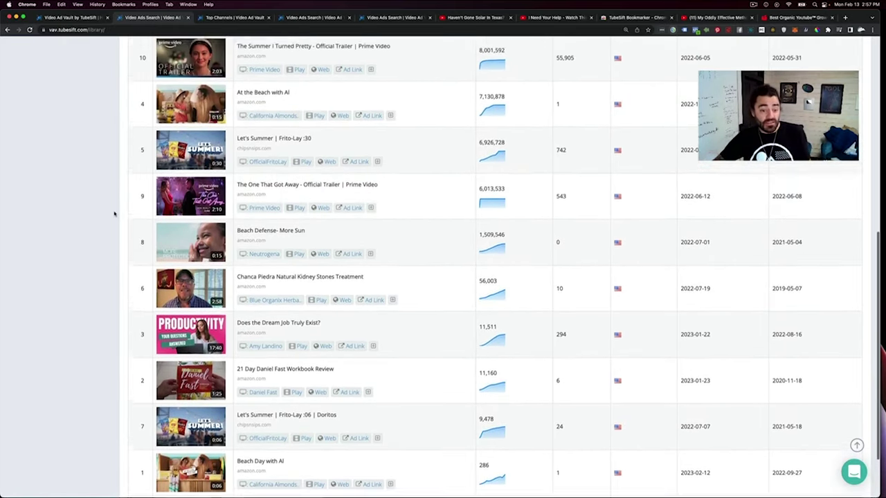
scroll(274, 208, up, 1)
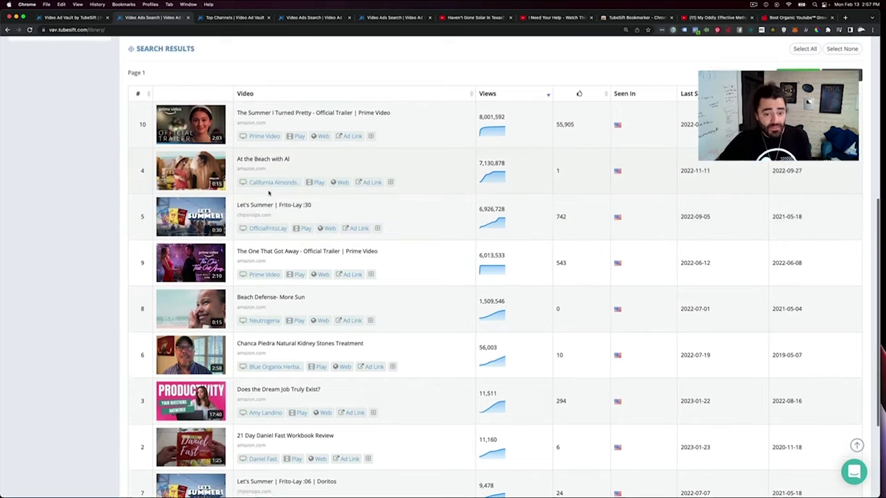
Review the Ad Info for the Let's Summer | Frito-Lay :30 ad.
click(378, 228)
scroll(453, 322, down, 8)
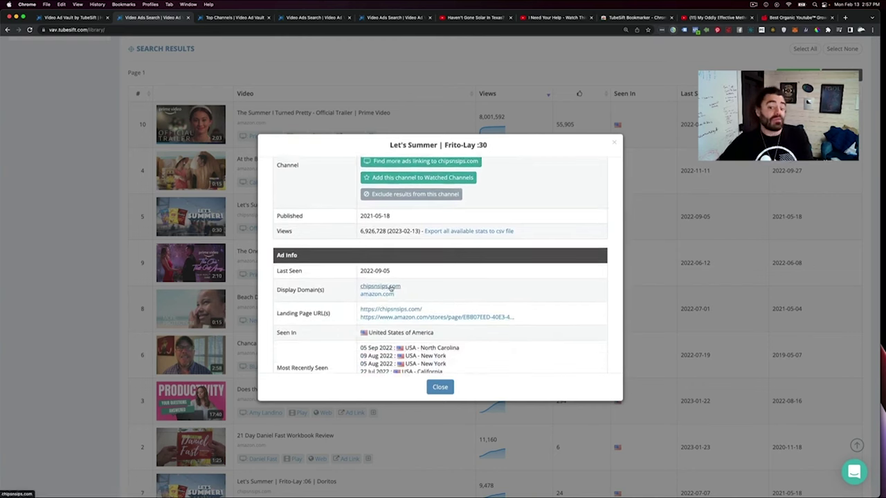
click(440, 388)
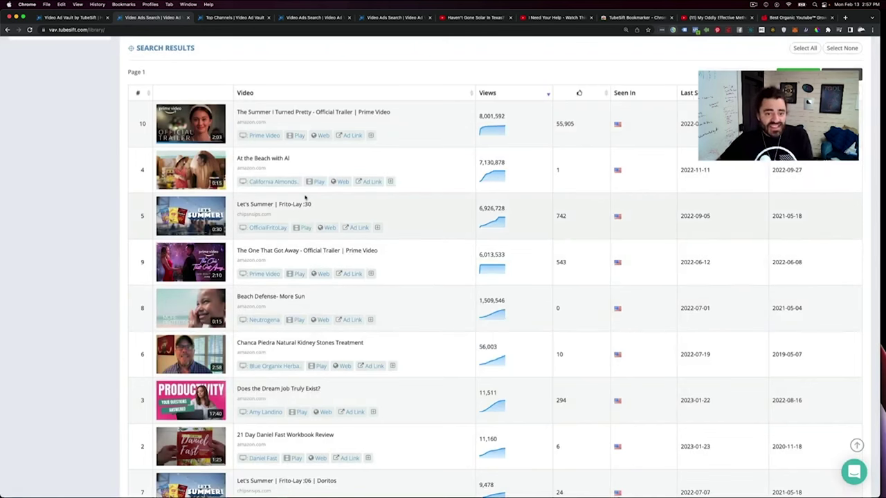
Clear amazon.com from the Domain/URL filter field.
scroll(304, 198, up, 5)
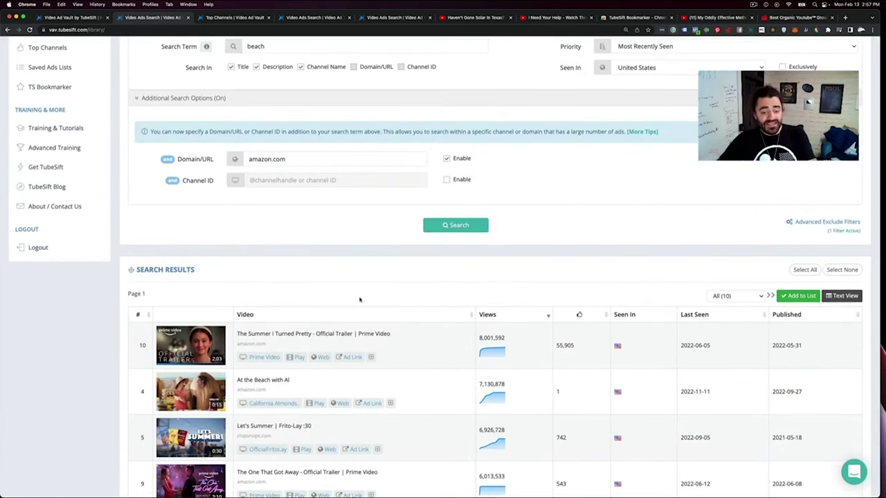
scroll(359, 299, down, 4)
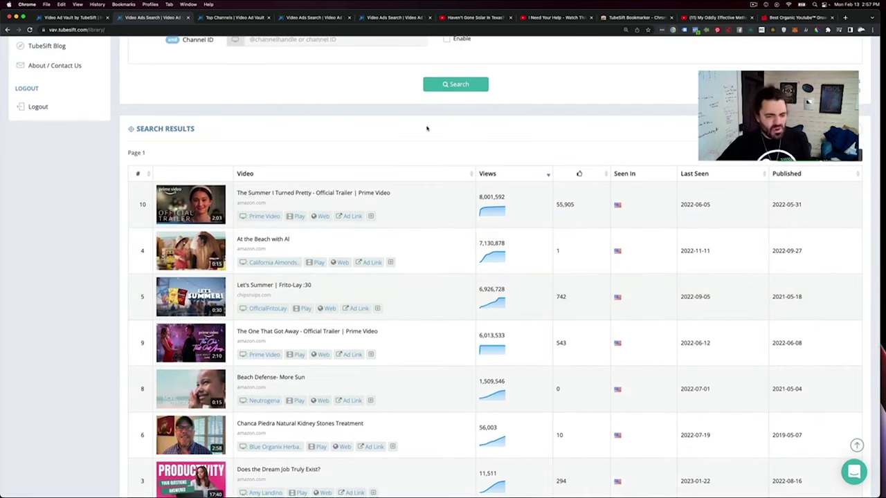
scroll(346, 124, up, 6)
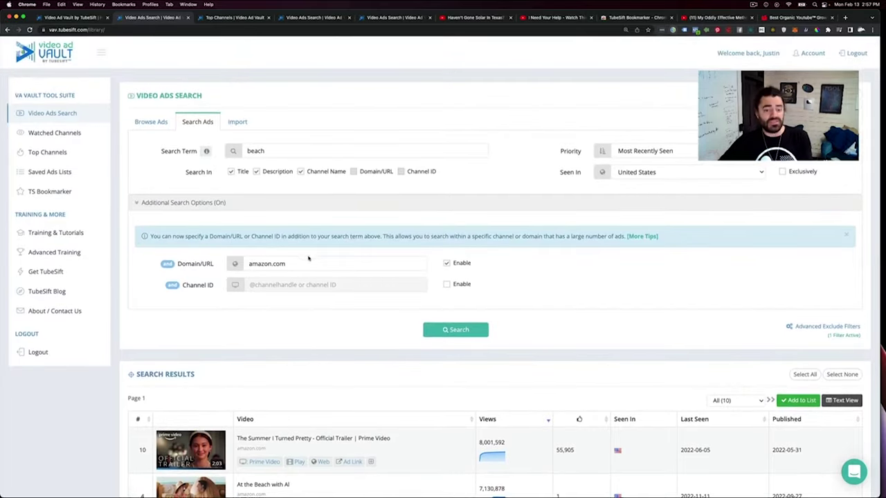
triple_click(271, 263)
key(BackSpace)
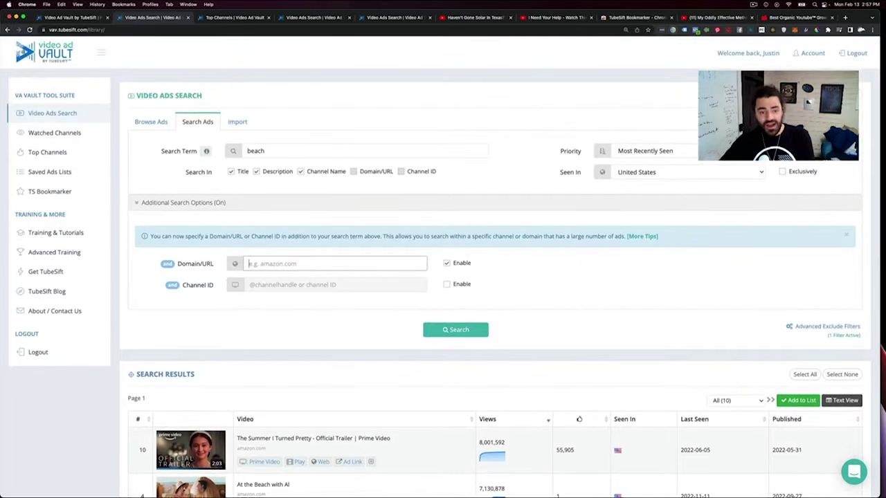
Show Top Channels in Channels with First Ad Seen Recently mode for the United States.
click(55, 155)
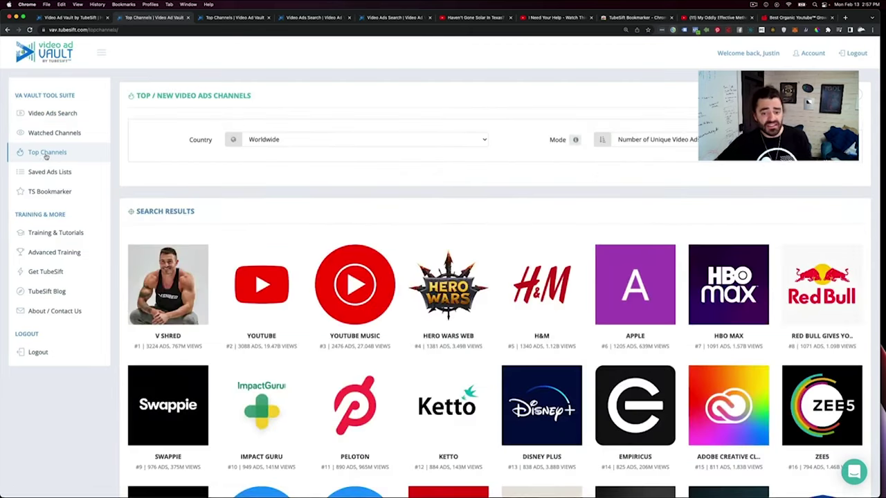
click(647, 139)
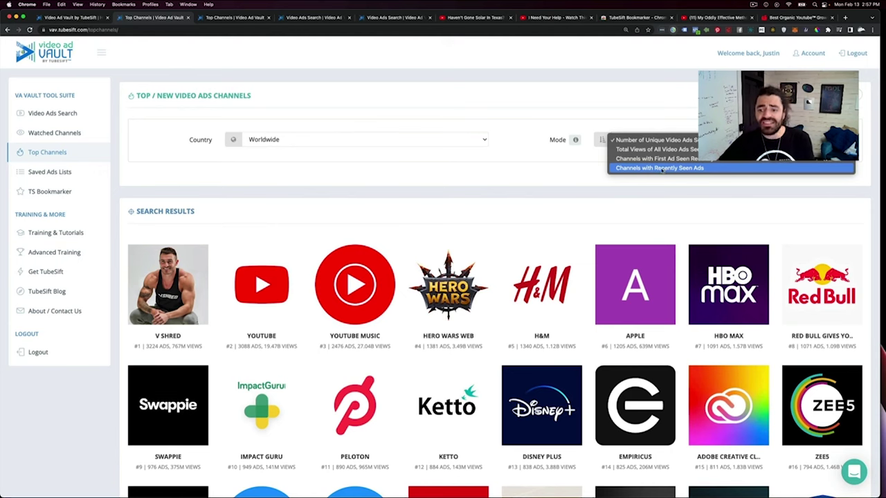
click(658, 158)
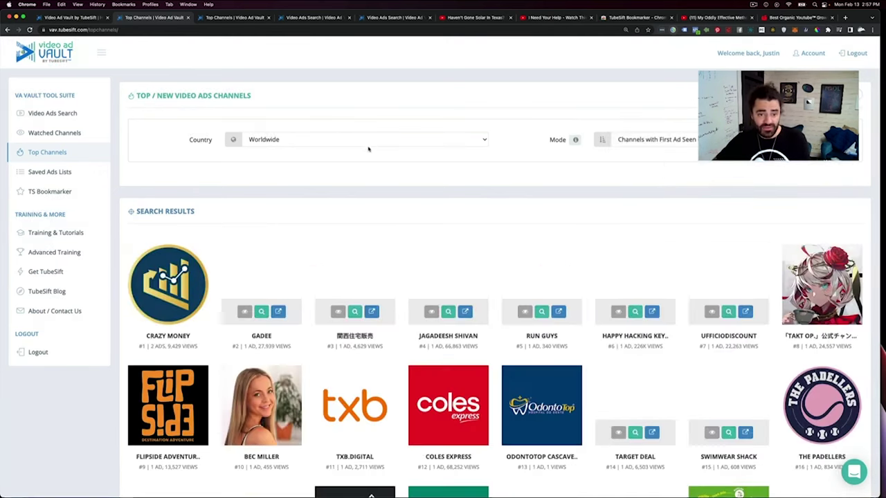
click(368, 139)
click(295, 150)
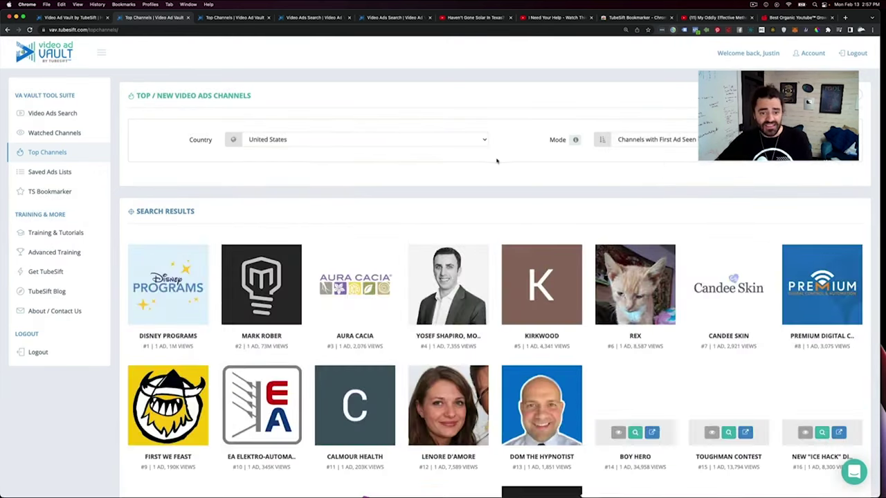
Find the Rex channel card and list all its ads.
scroll(491, 190, down, 1)
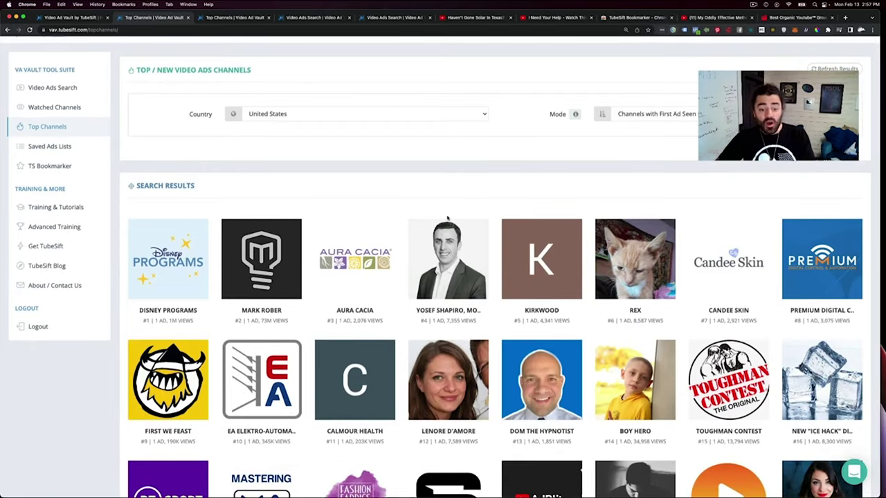
mouse_move(480, 229)
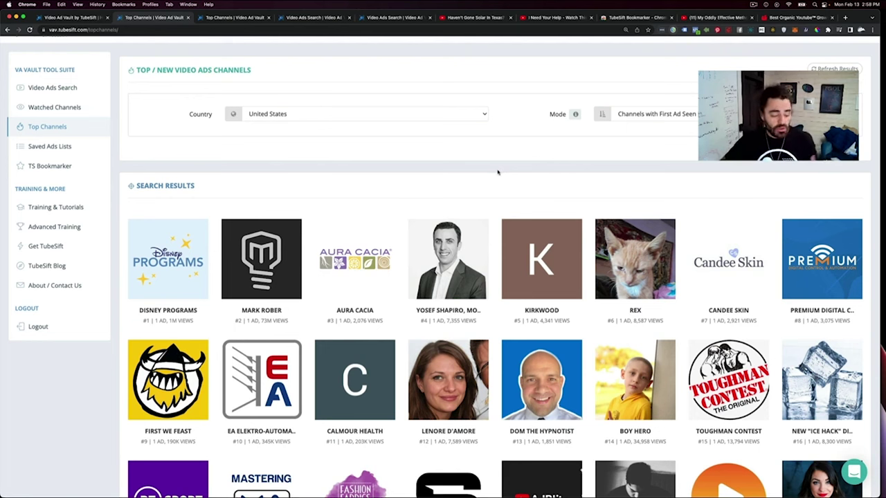
scroll(579, 173, down, 2)
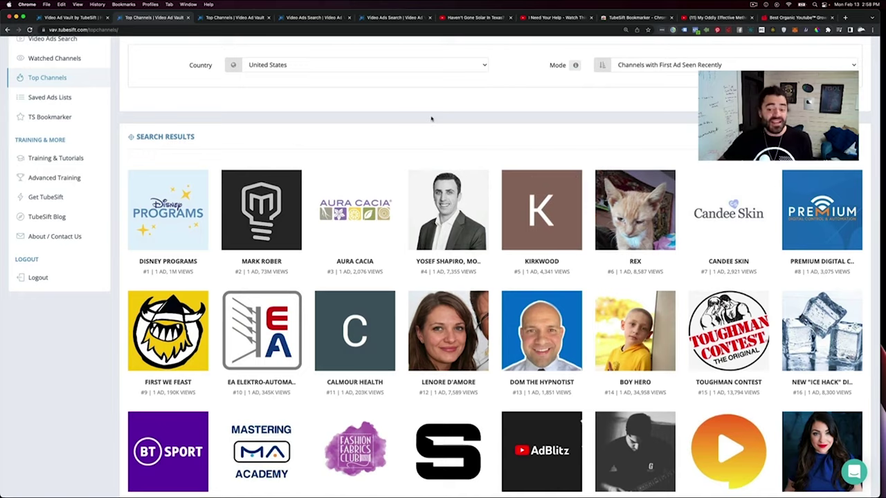
scroll(431, 119, down, 4)
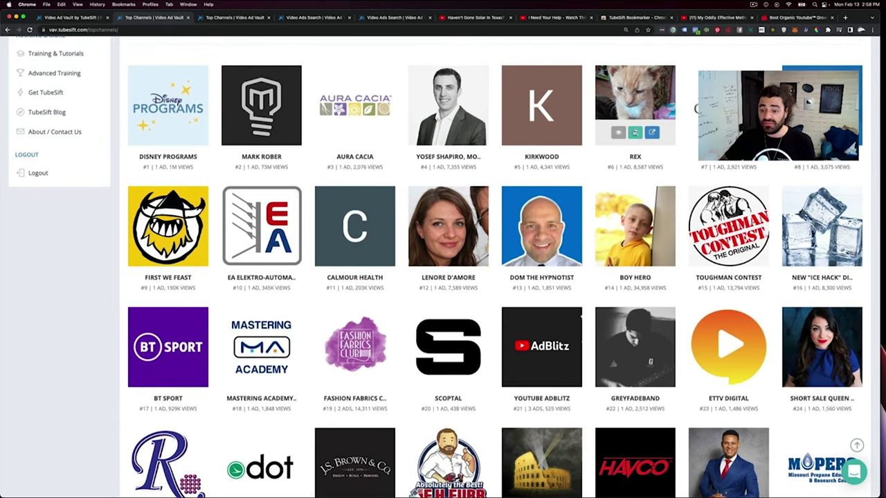
click(635, 132)
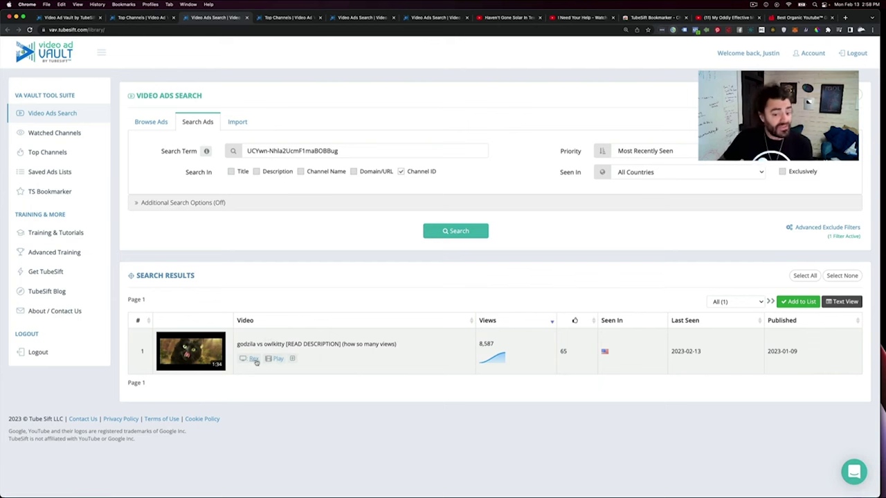
Check the godzila vs owlkitty ad details, close the Rex search, and list Dom The Hypnotist's ads.
click(292, 358)
scroll(366, 319, down, 2)
scroll(367, 319, down, 5)
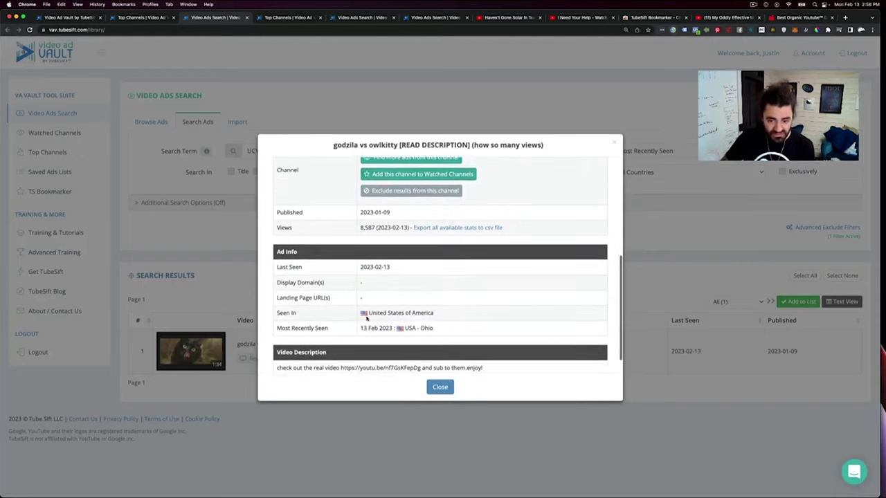
click(355, 424)
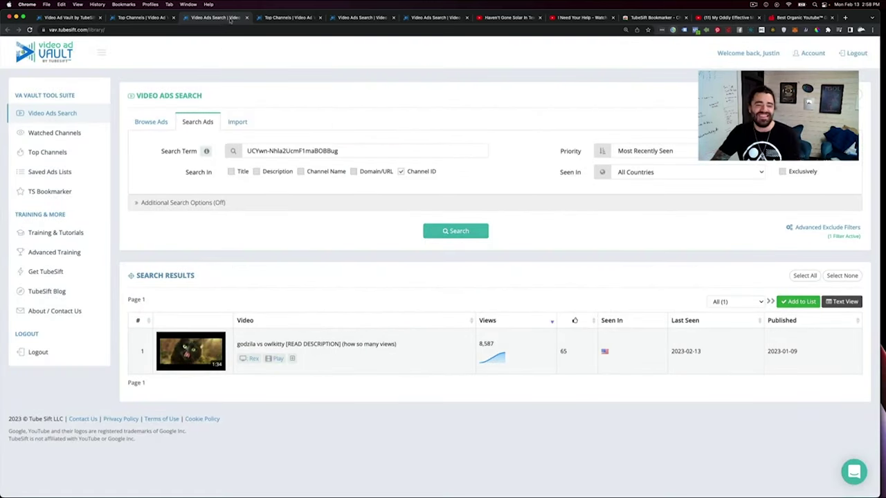
click(247, 19)
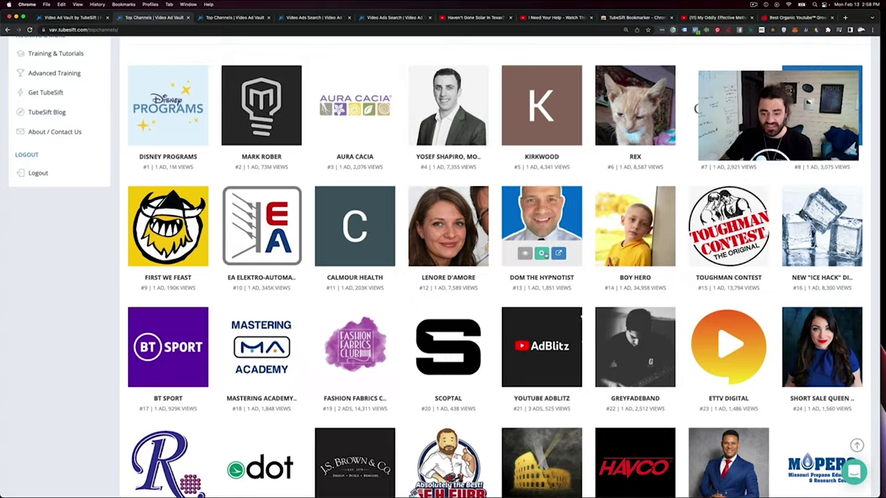
click(529, 255)
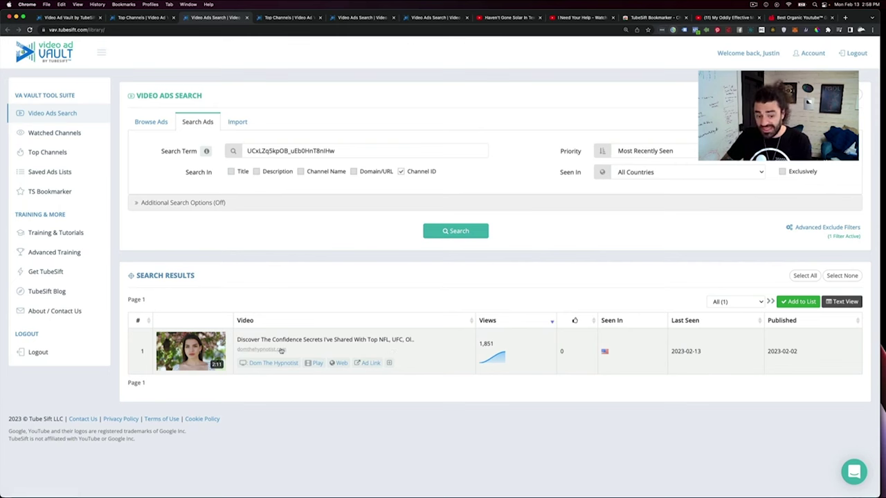
Look over the landing page linked from the Dom The Hypnotist ad.
click(368, 364)
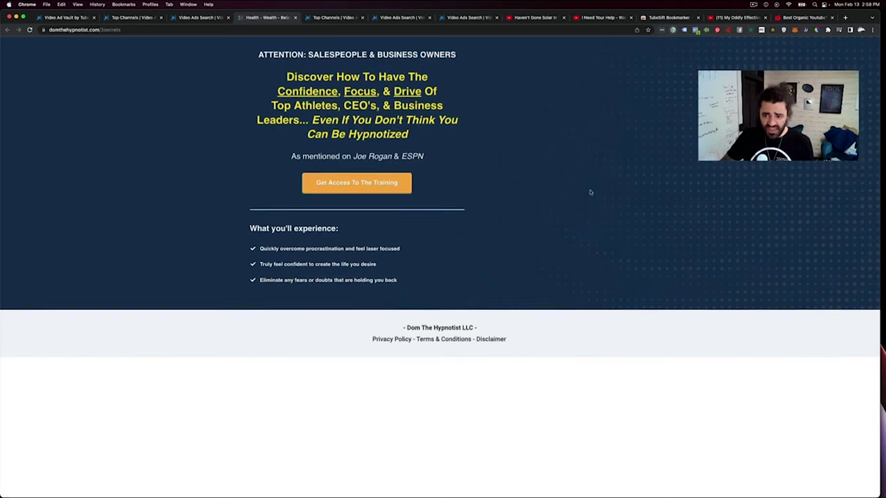
scroll(298, 263, up, 2)
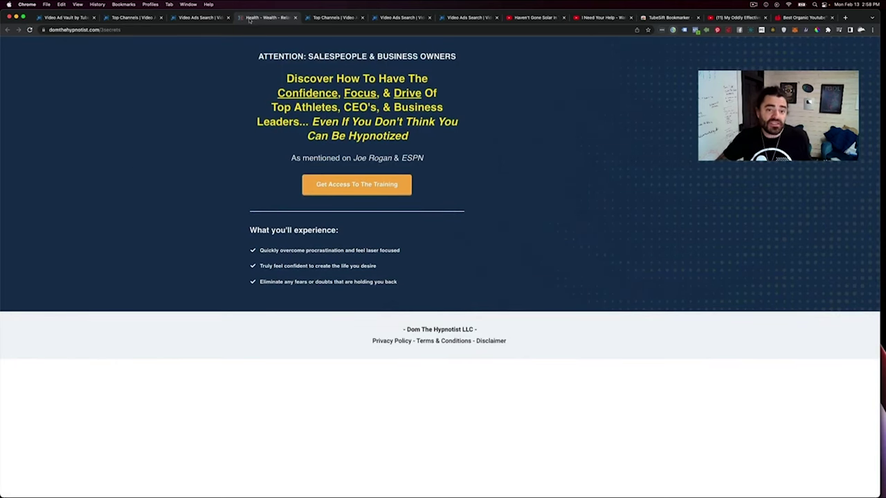
click(295, 18)
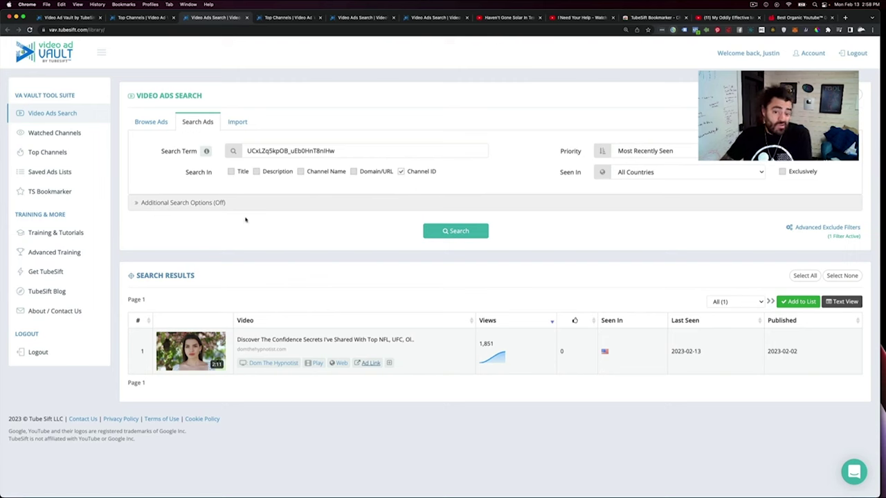
Watch Dom The Hypnotist in Top Channels and view its YouTube About page.
click(146, 18)
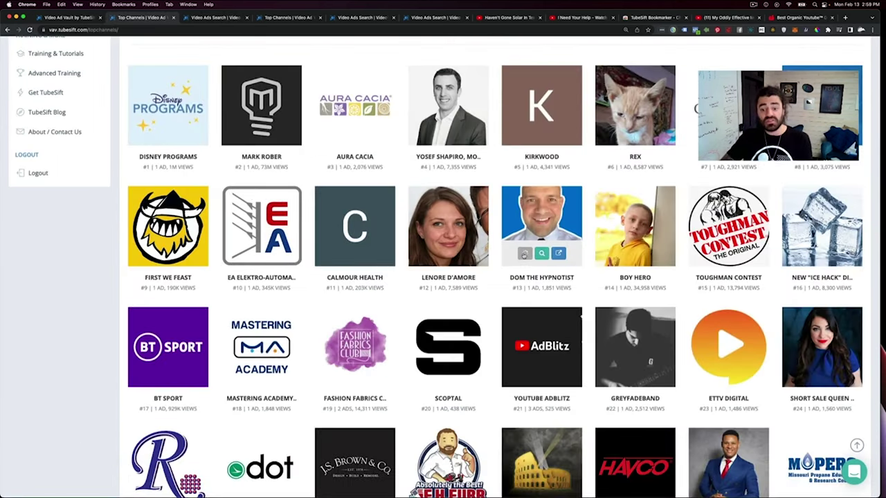
click(524, 255)
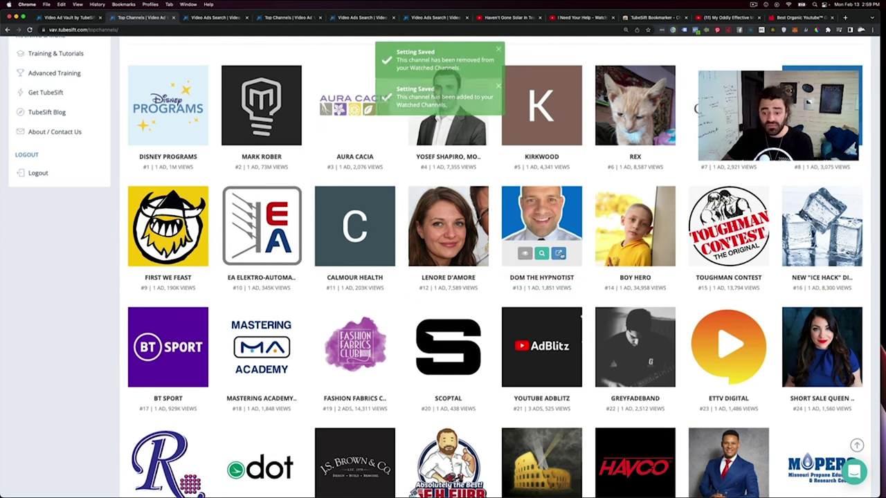
click(558, 254)
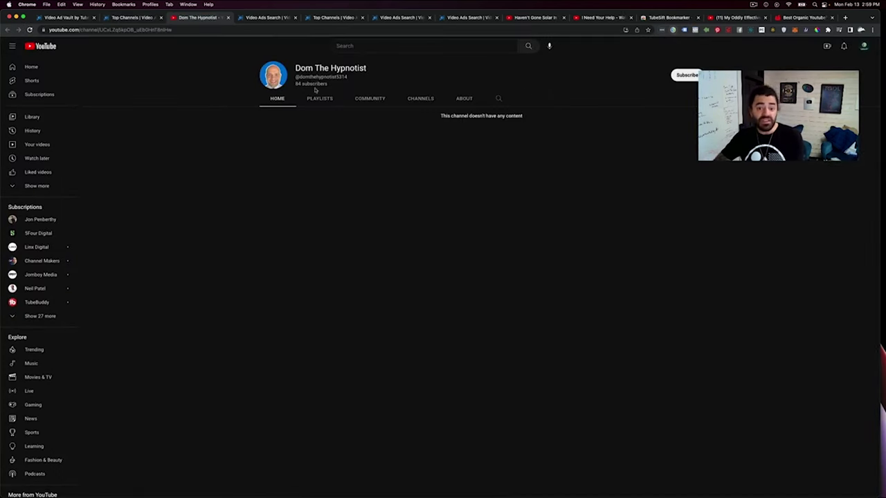
click(465, 99)
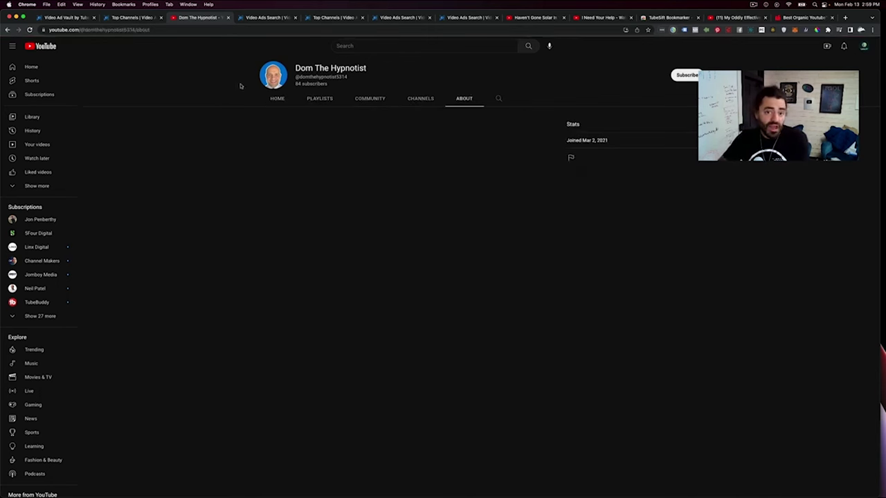
Switch back to the Video Ads Search tab showing Dom The Hypnotist's 1,851-view ad.
click(259, 18)
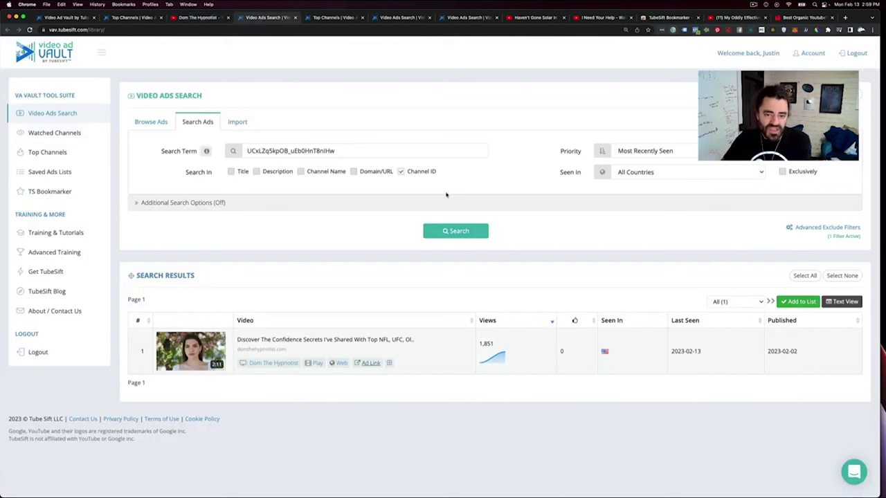